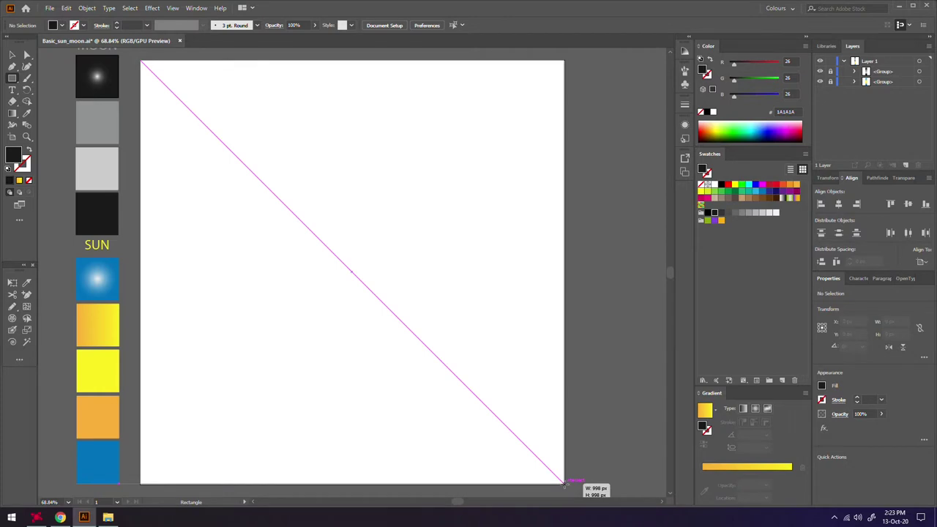
- Drag out a 1000 × 1000 px rectangle covering the whole artboard as the background
{"action": "left_click_drag", "start_coordinate": [564, 484], "coordinate": [565, 485]}
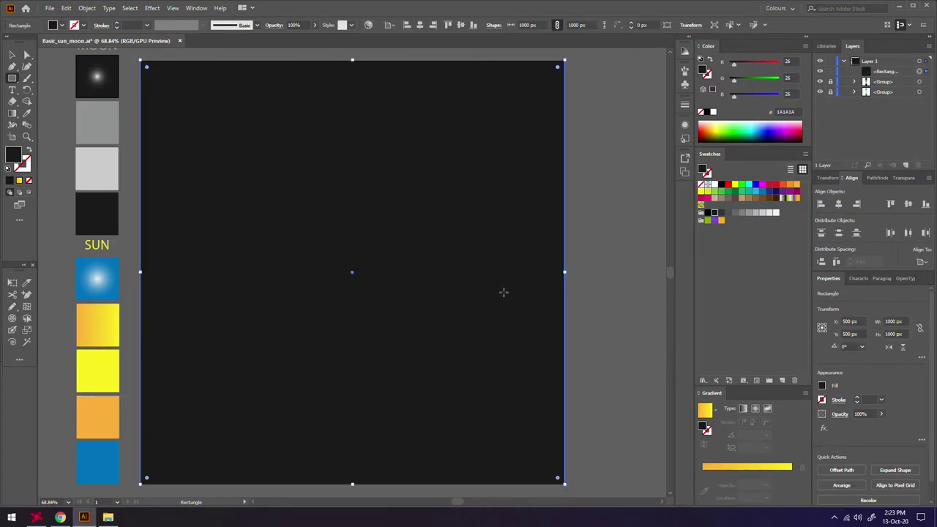
- Create a 350 × 350 px circle with the Ellipse tool
{"action": "left_click_drag", "start_coordinate": [12, 78], "coordinate": [38, 90]}
{"action": "left_click", "coordinate": [622, 214]}
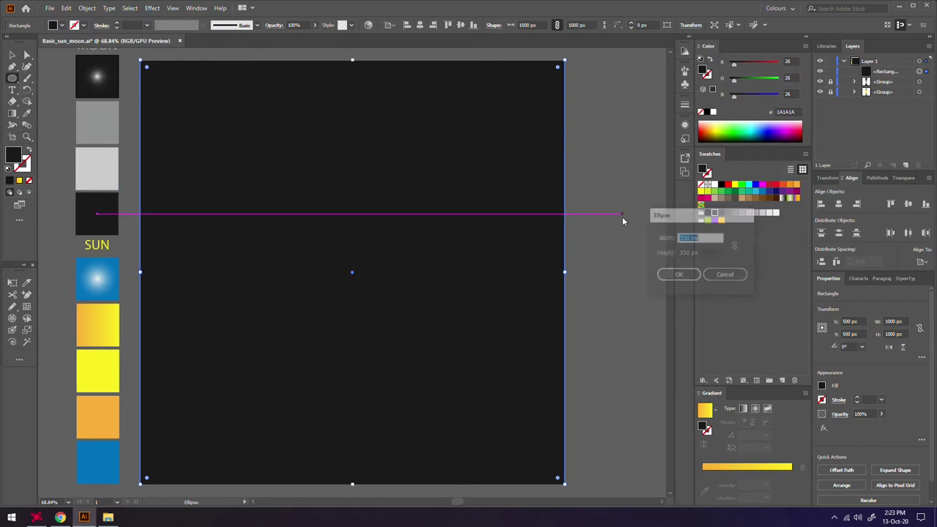
{"action": "left_click", "coordinate": [688, 252]}
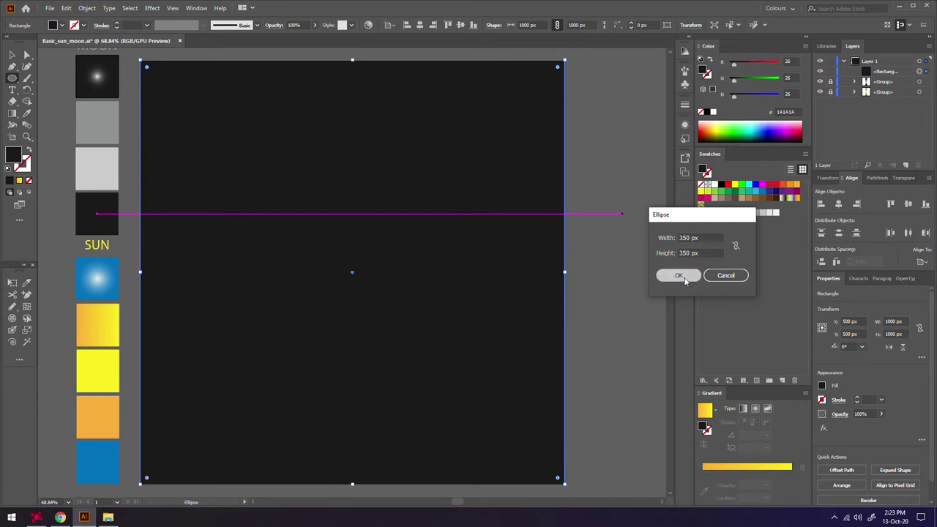
{"action": "left_click", "coordinate": [678, 275]}
- Fill the circle with the light grey CCCCCC swatch and centre it on the artboard
{"action": "left_click", "coordinate": [13, 57]}
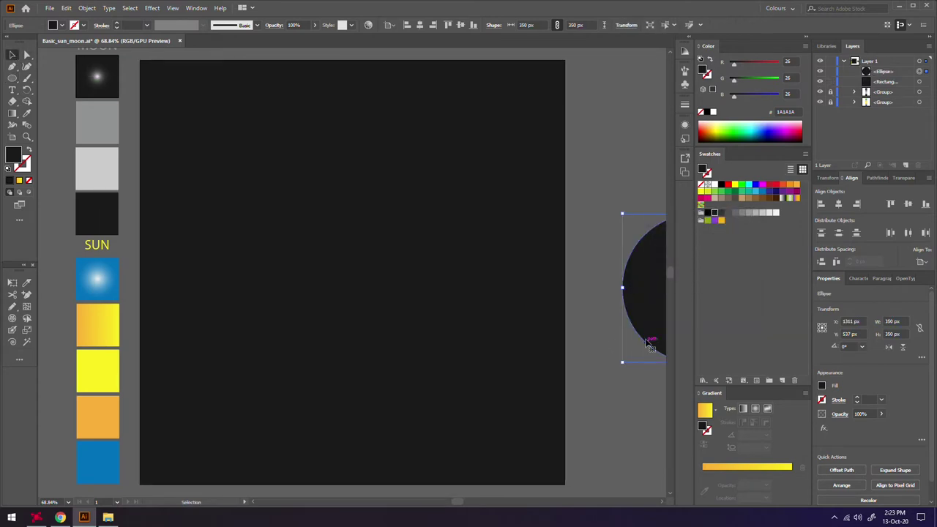
{"action": "left_click_drag", "start_coordinate": [650, 314], "coordinate": [566, 304]}
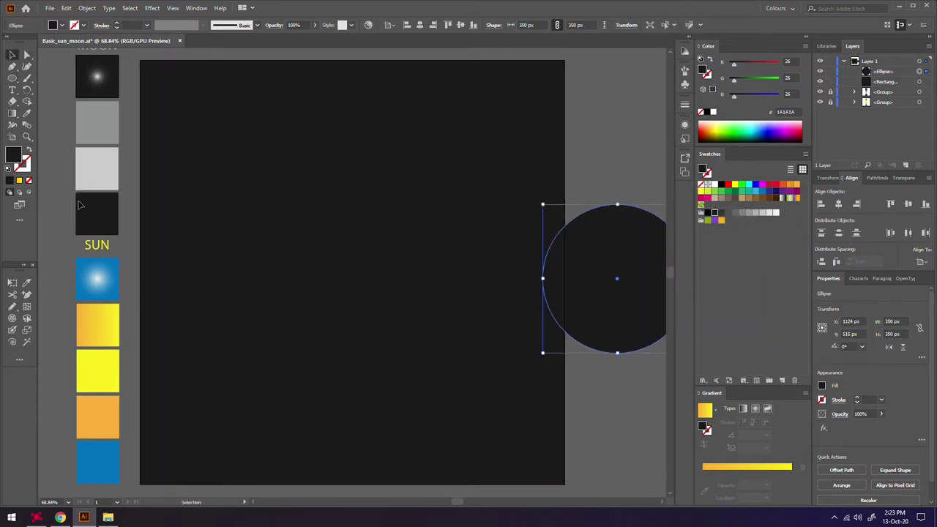
{"action": "left_click", "coordinate": [25, 114]}
{"action": "left_click", "coordinate": [91, 152]}
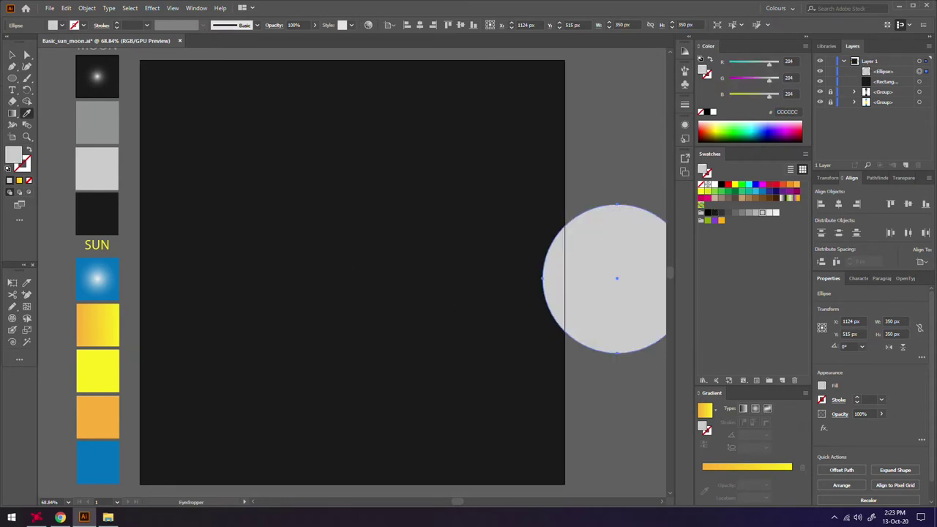
{"action": "key", "text": "c"}
{"action": "left_click", "coordinate": [13, 55]}
{"action": "left_click_drag", "start_coordinate": [583, 277], "coordinate": [318, 271]}
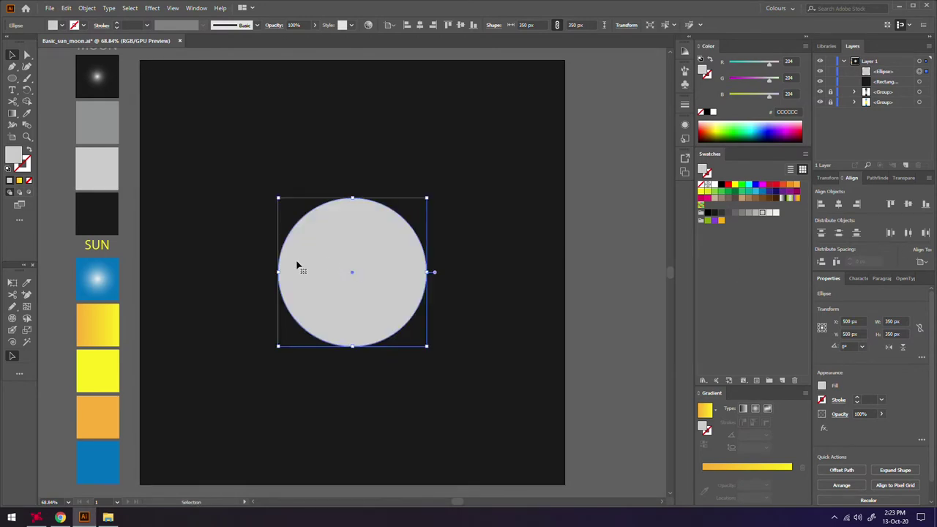
- Copy the grey circle and Paste in Front twice to stack three copies
{"action": "left_click", "coordinate": [657, 292]}
{"action": "left_click", "coordinate": [391, 273]}
{"action": "left_click", "coordinate": [86, 7]}
{"action": "mouse_move", "coordinate": [66, 8]}
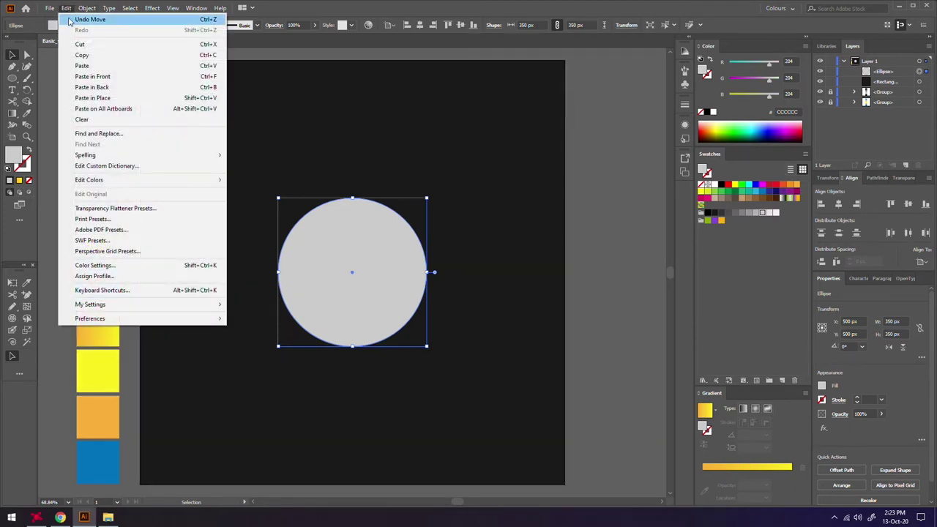
{"action": "left_click", "coordinate": [82, 56]}
{"action": "left_click", "coordinate": [67, 8]}
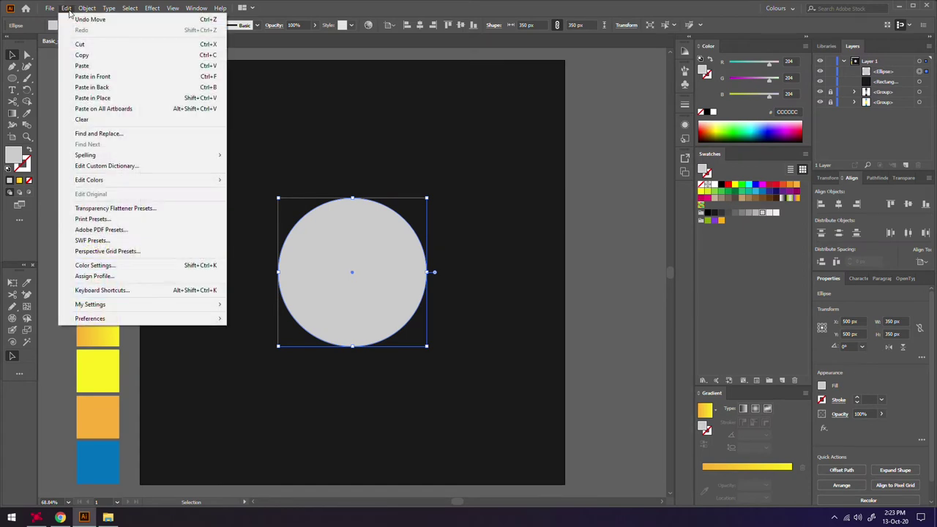
{"action": "left_click", "coordinate": [109, 76]}
{"action": "left_click", "coordinate": [66, 8]}
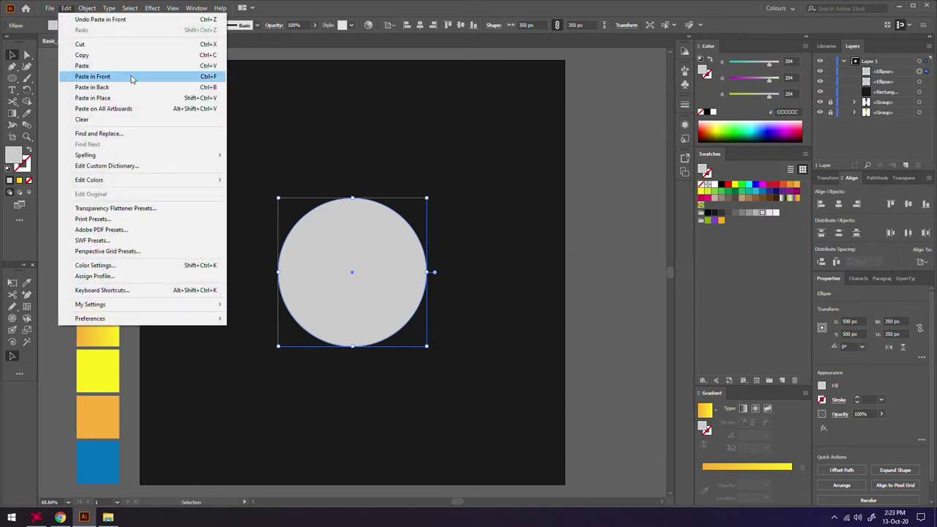
{"action": "left_click", "coordinate": [110, 77]}
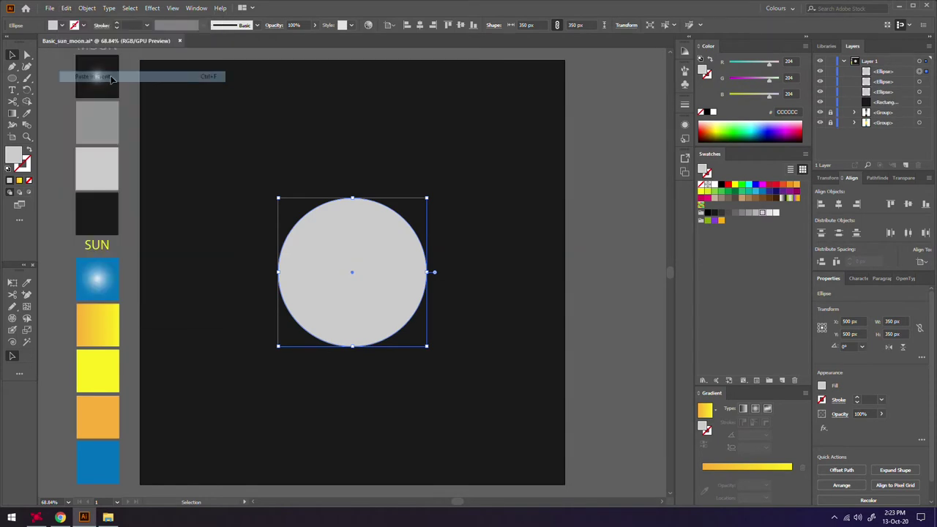
- Select one circle copy in the Layers panel and move it up-left to 453, 460 px
{"action": "left_click", "coordinate": [903, 82]}
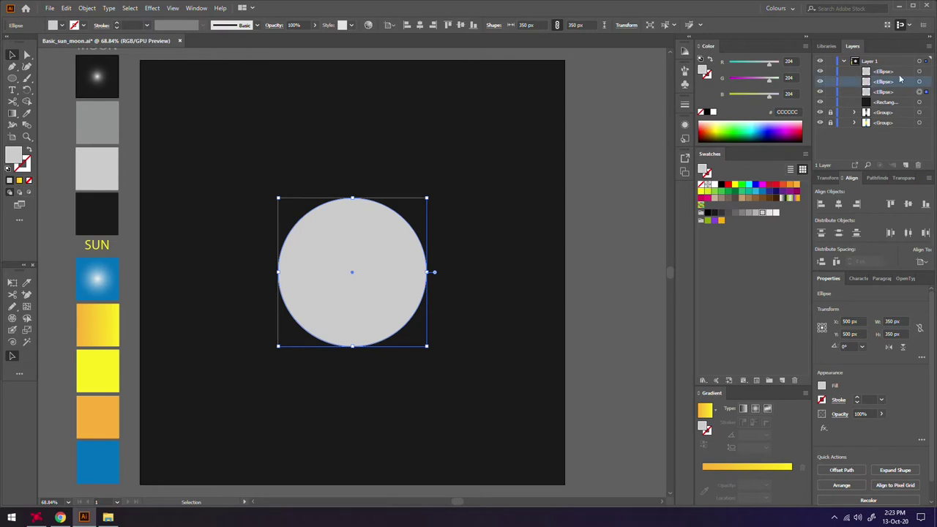
{"action": "left_click", "coordinate": [897, 91], "text": "shift"}
{"action": "left_click", "coordinate": [830, 151]}
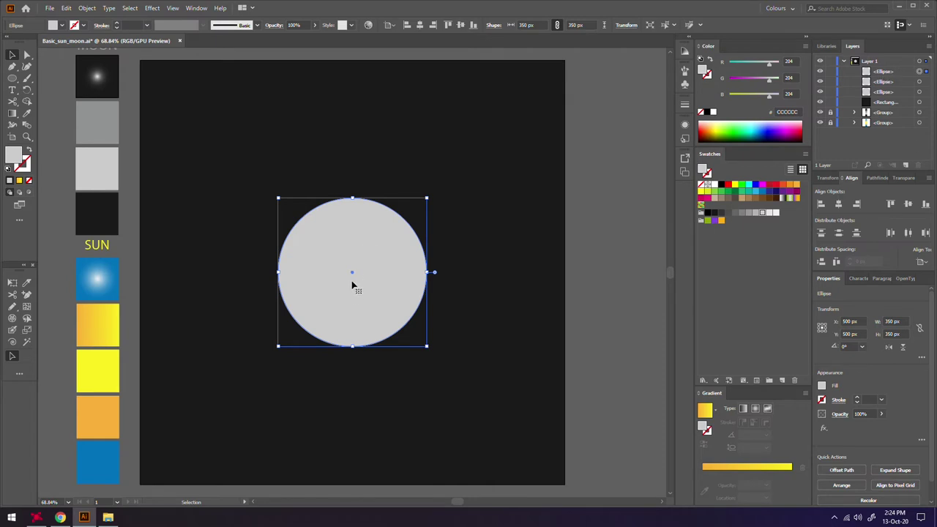
{"action": "left_click_drag", "start_coordinate": [352, 275], "coordinate": [334, 261]}
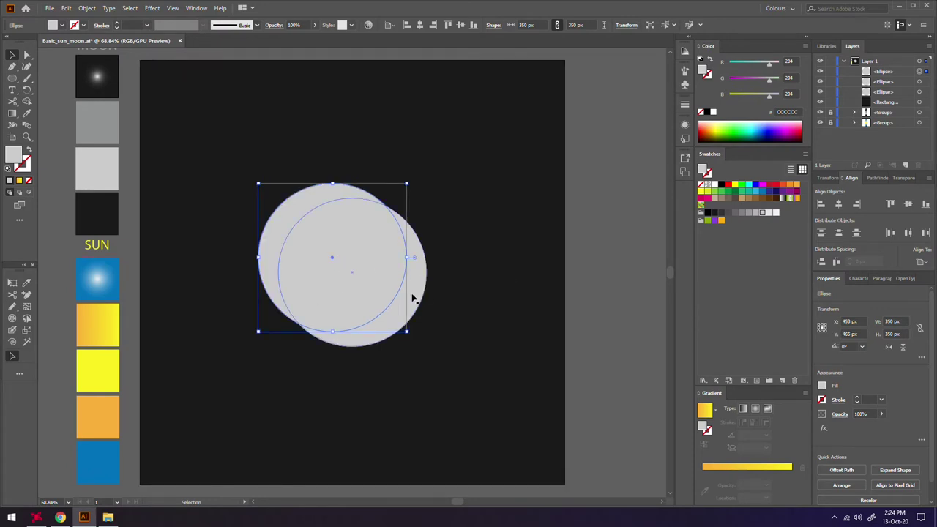
- Subtract the offset circle from the one beneath using Pathfinder Minus Front
{"action": "left_click", "coordinate": [879, 73]}
{"action": "left_click", "coordinate": [919, 81], "text": "shift"}
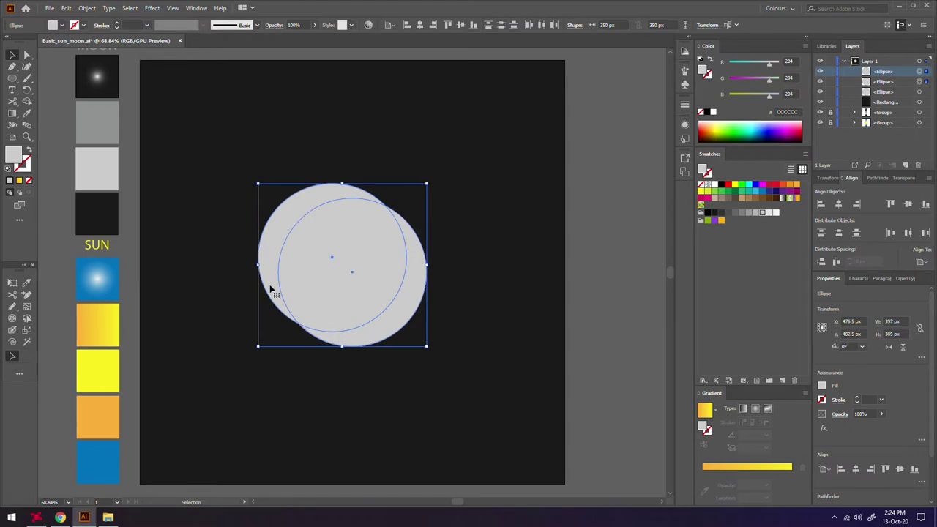
{"action": "left_click", "coordinate": [872, 178]}
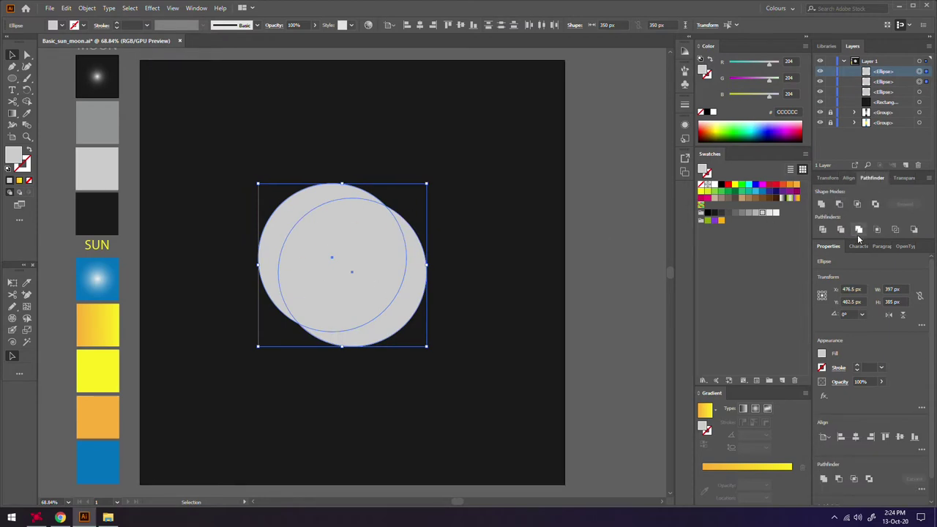
{"action": "left_click", "coordinate": [840, 205]}
- Colour the resulting crescent mid-grey 929394 and deselect it
{"action": "left_click", "coordinate": [27, 113]}
{"action": "left_click", "coordinate": [99, 126]}
{"action": "left_click", "coordinate": [11, 55]}
{"action": "left_click", "coordinate": [61, 102]}
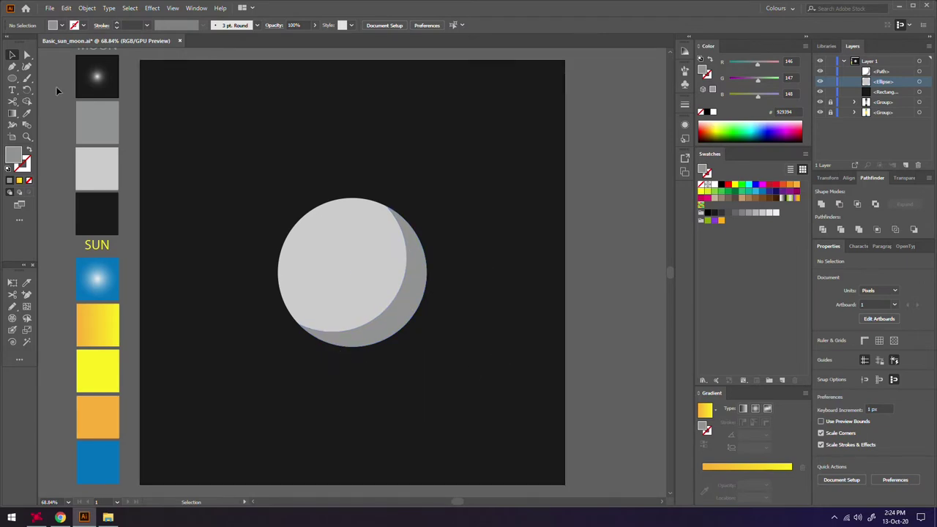
{"action": "left_click", "coordinate": [12, 77]}
- Draw a small circle, move it onto the moon, and shrink it to about 101 px
{"action": "left_click_drag", "start_coordinate": [12, 77], "coordinate": [48, 93]}
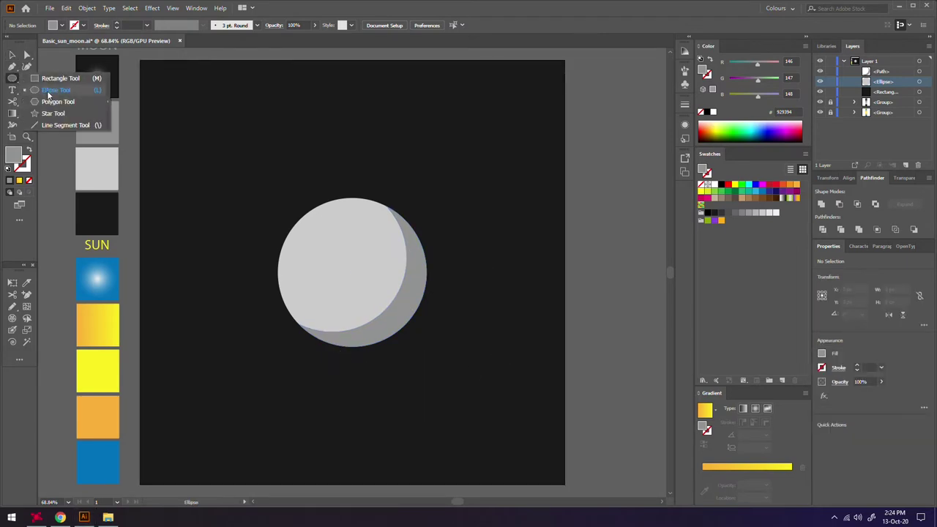
{"action": "left_click", "coordinate": [48, 91]}
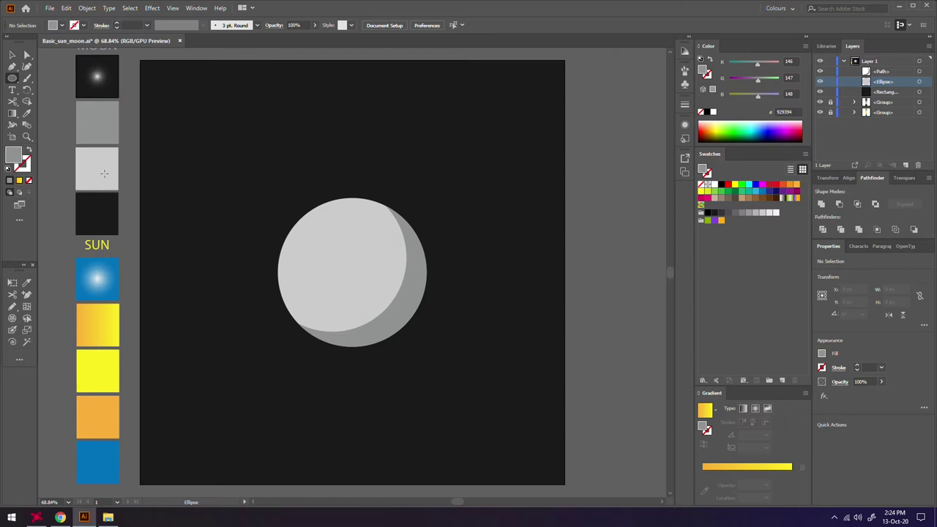
{"action": "left_click_drag", "start_coordinate": [592, 216], "coordinate": [628, 252]}
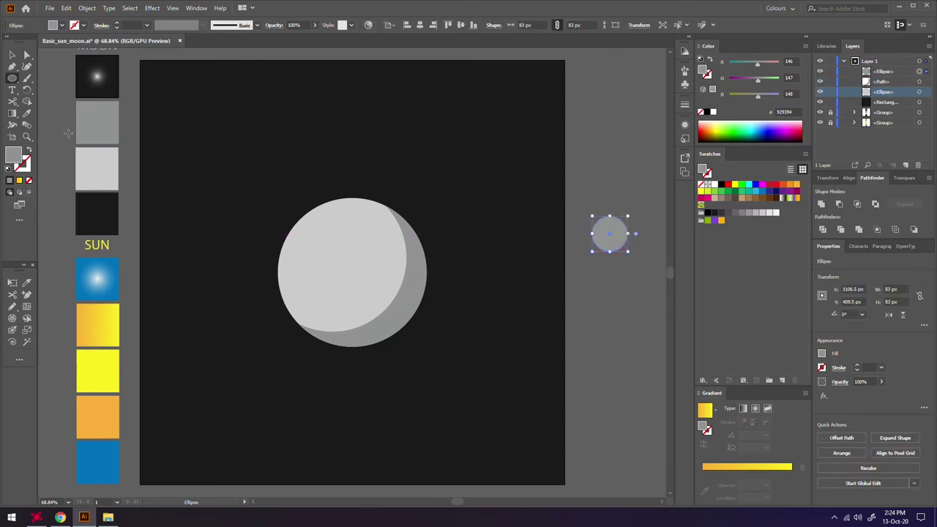
{"action": "left_click", "coordinate": [11, 56]}
{"action": "mouse_move", "coordinate": [612, 239]}
{"action": "left_mouse_down"}
{"action": "mouse_move", "coordinate": [347, 236]}
{"action": "mouse_move", "coordinate": [328, 283]}
{"action": "mouse_move", "coordinate": [337, 268]}
{"action": "mouse_move", "coordinate": [359, 273]}
{"action": "mouse_move", "coordinate": [363, 261]}
{"action": "mouse_move", "coordinate": [324, 283]}
{"action": "mouse_move", "coordinate": [340, 265]}
{"action": "mouse_move", "coordinate": [360, 271]}
{"action": "mouse_move", "coordinate": [364, 263]}
{"action": "mouse_move", "coordinate": [336, 240]}
{"action": "mouse_move", "coordinate": [360, 211]}
{"action": "left_mouse_up"}
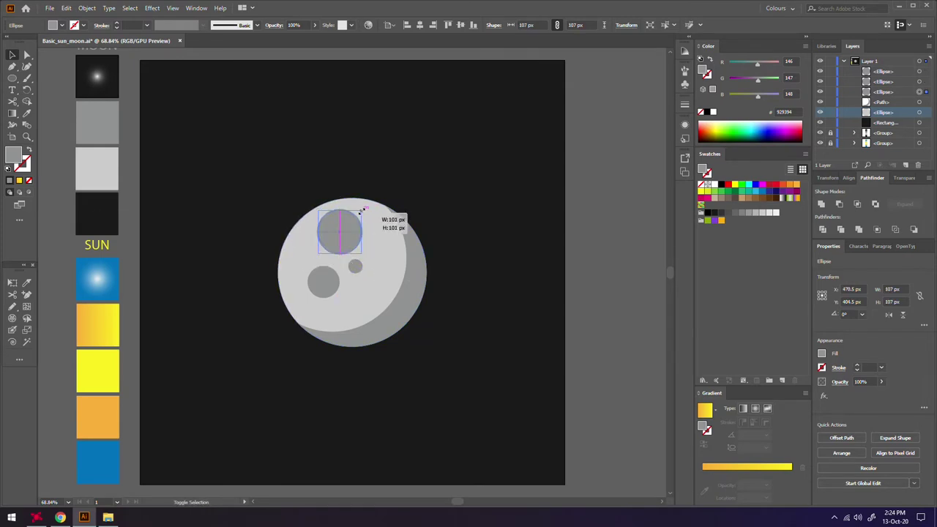
{"action": "mouse_move", "coordinate": [328, 286]}
{"action": "left_mouse_down"}
{"action": "mouse_move", "coordinate": [317, 285]}
{"action": "mouse_move", "coordinate": [350, 268]}
{"action": "left_mouse_up"}
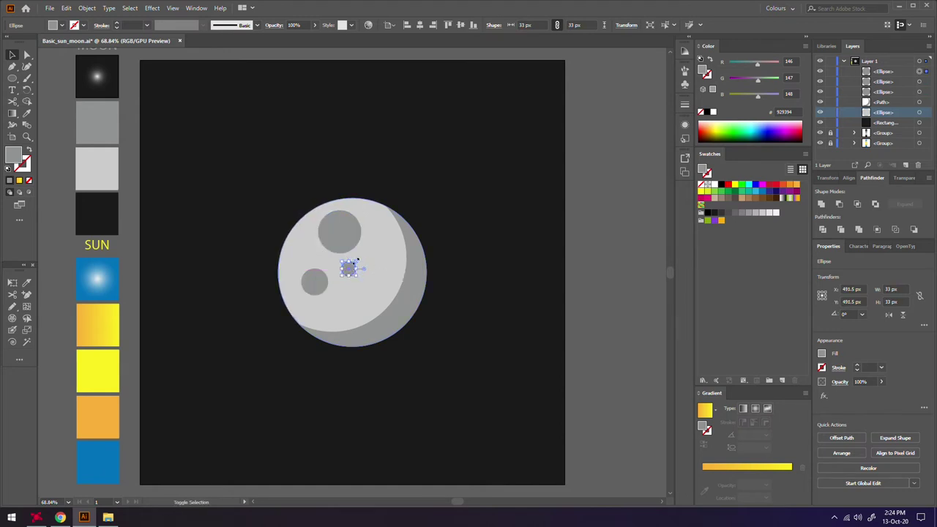
- Place a 55 px crater on the moon's right edge and Alt-drag copies to its bottom and left side
{"action": "left_click_drag", "start_coordinate": [315, 282], "coordinate": [405, 279]}
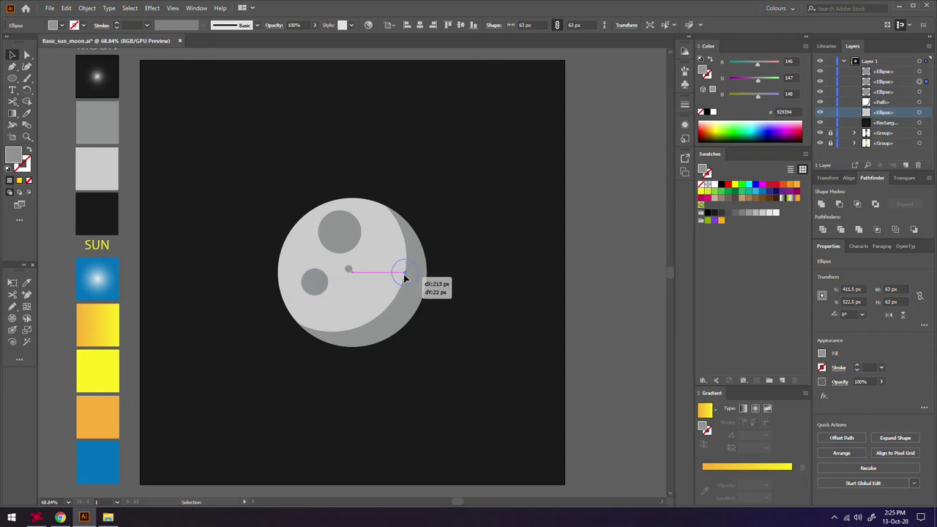
{"action": "mouse_move", "coordinate": [405, 279]}
{"action": "left_mouse_down"}
{"action": "mouse_move", "coordinate": [414, 265]}
{"action": "mouse_move", "coordinate": [403, 282]}
{"action": "left_mouse_up"}
{"action": "left_click", "coordinate": [488, 261]}
{"action": "left_click", "coordinate": [408, 279]}
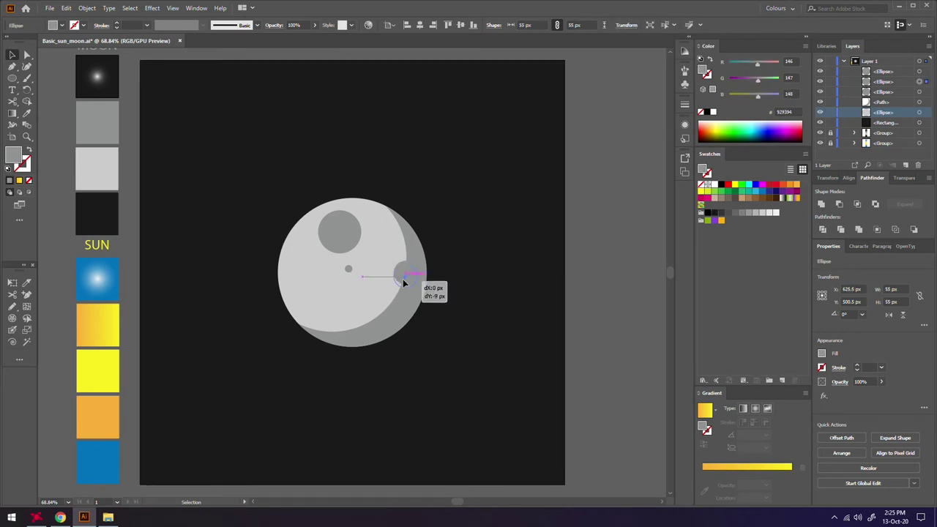
{"action": "mouse_move", "coordinate": [403, 283]}
{"action": "left_mouse_down"}
{"action": "mouse_move", "coordinate": [362, 326]}
{"action": "mouse_move", "coordinate": [388, 325]}
{"action": "mouse_move", "coordinate": [372, 320]}
{"action": "mouse_move", "coordinate": [379, 314]}
{"action": "left_mouse_up"}
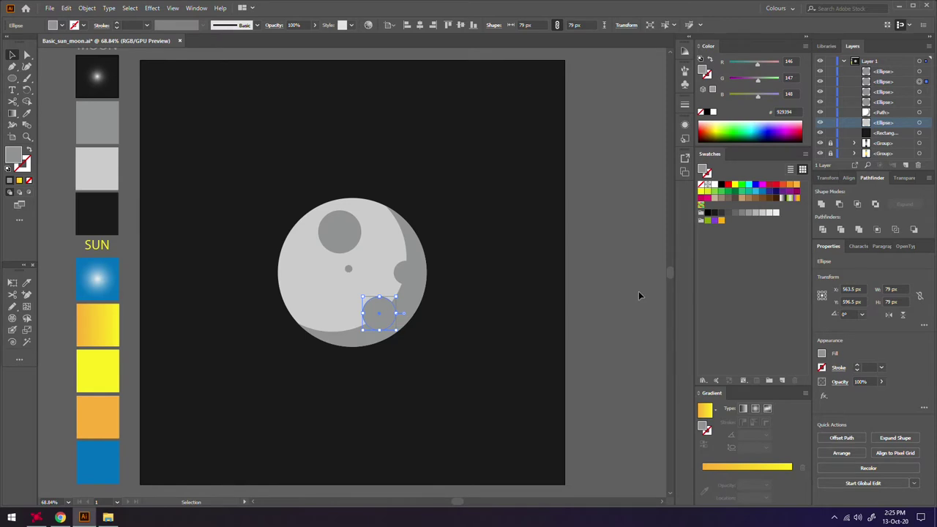
{"action": "mouse_move", "coordinate": [374, 315]}
{"action": "left_mouse_down"}
{"action": "mouse_move", "coordinate": [312, 302]}
{"action": "mouse_move", "coordinate": [332, 273]}
{"action": "left_mouse_up"}
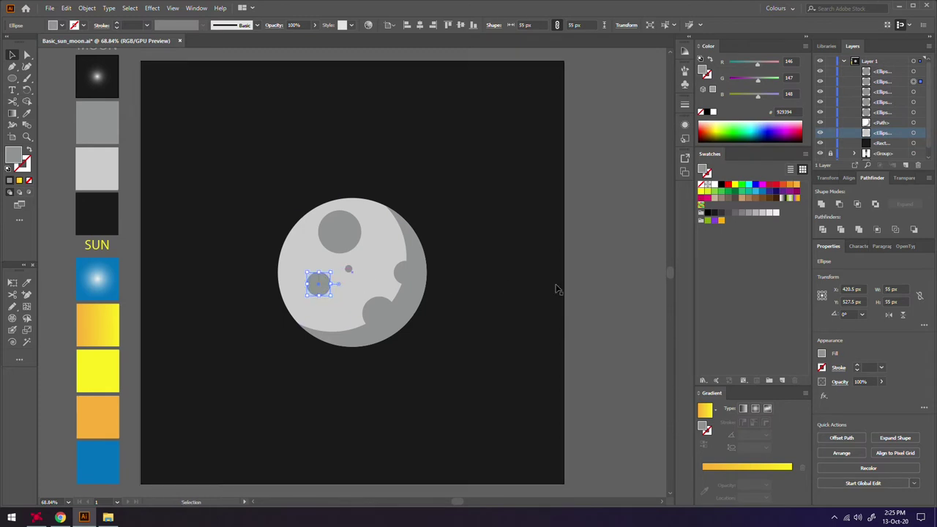
- Copy the two right-edge craters and Paste in Front on top of the originals
{"action": "left_click", "coordinate": [596, 277]}
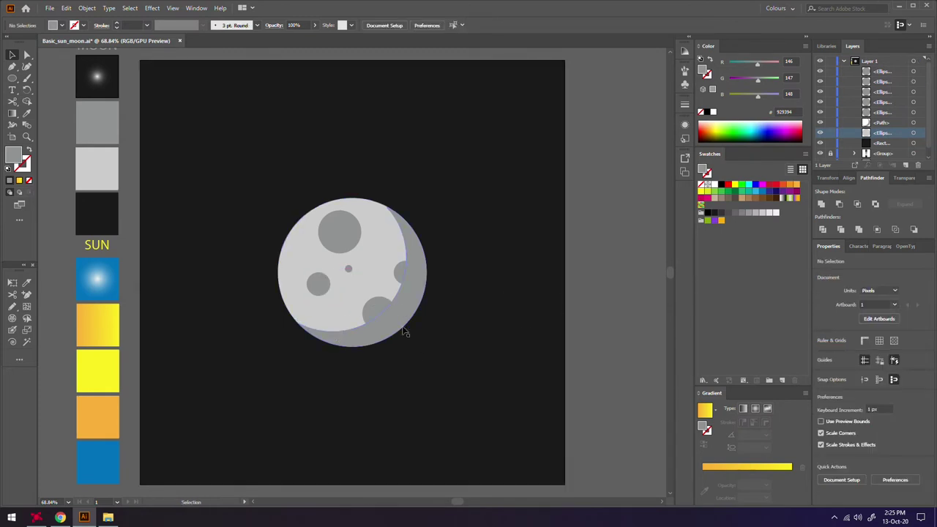
{"action": "left_click", "coordinate": [402, 273]}
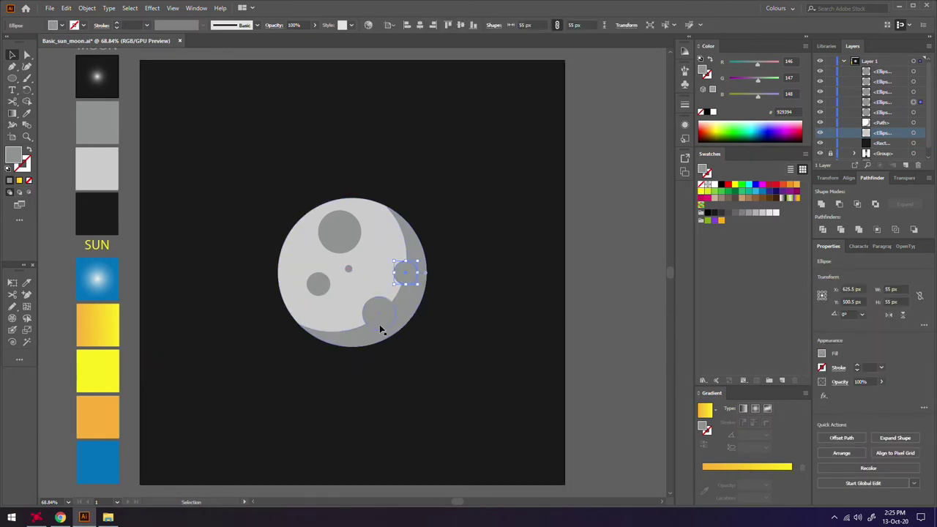
{"action": "left_click", "coordinate": [375, 314], "text": "shift"}
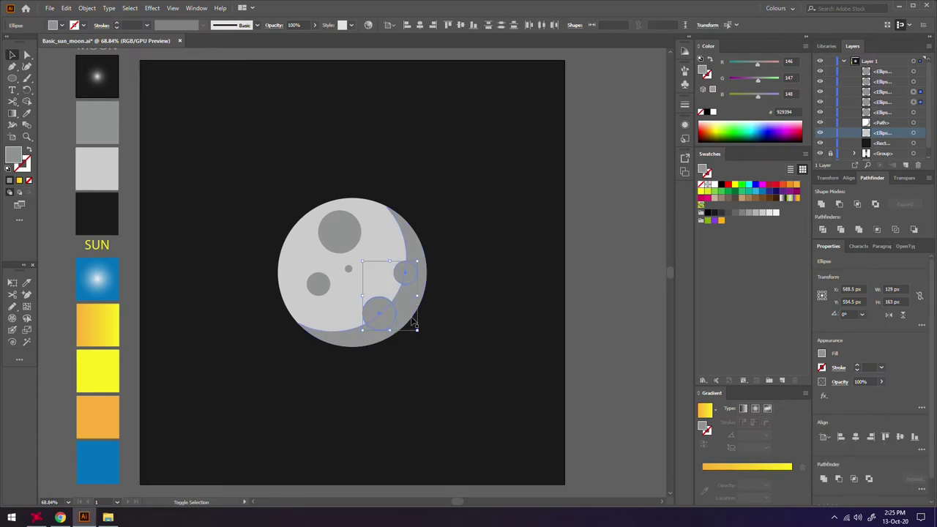
{"action": "left_click", "coordinate": [66, 8]}
{"action": "left_click", "coordinate": [84, 56]}
{"action": "left_click", "coordinate": [66, 8]}
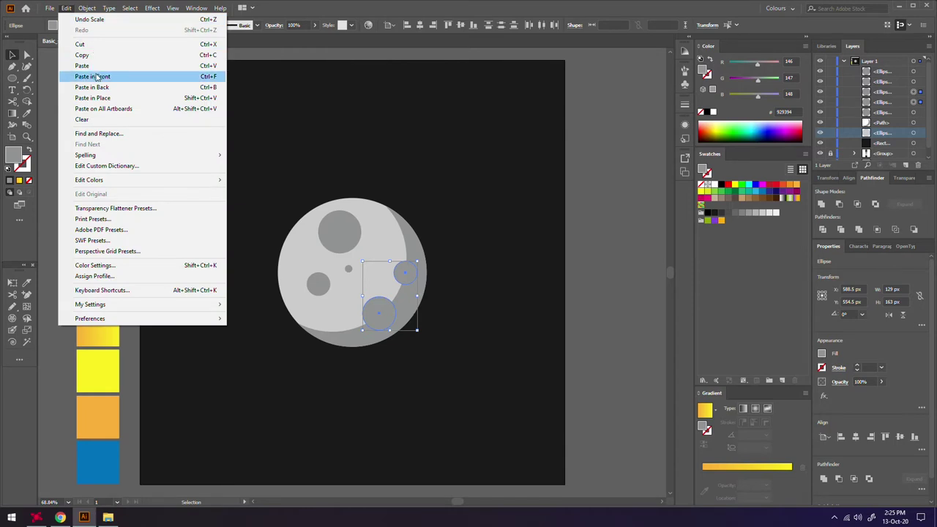
{"action": "left_click", "coordinate": [97, 76]}
- Select only the lower crater copy and zoom in on the craters
{"action": "left_click", "coordinate": [914, 102]}
{"action": "left_click", "coordinate": [914, 102]}
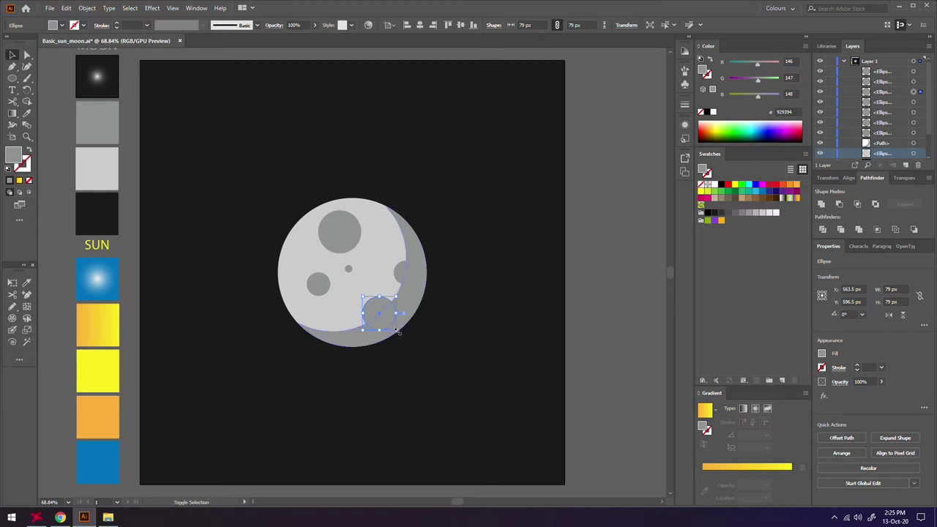
{"action": "key", "text": "a"}
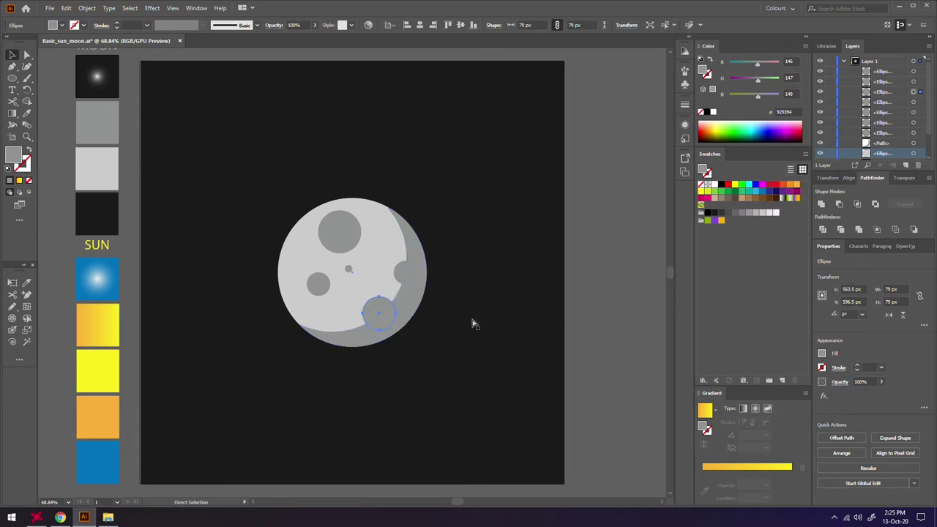
{"action": "key", "text": "ctrl+plus"}
{"action": "key", "text": "ctrl+plus"}
{"action": "key", "text": "v"}
- Scale the lower crater copy to 85 px and the right crater copy to 61 px
{"action": "left_click_drag", "start_coordinate": [388, 308], "coordinate": [393, 313]}
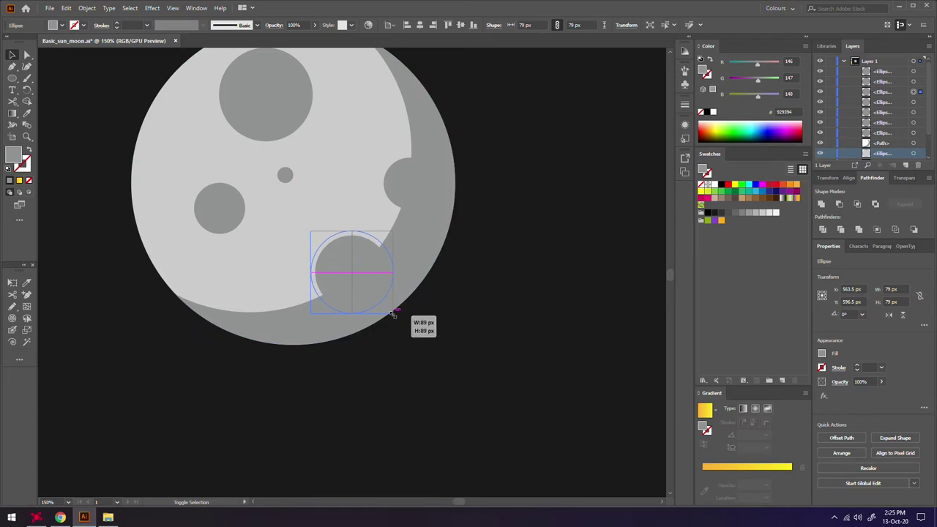
{"action": "left_click_drag", "start_coordinate": [393, 313], "coordinate": [392, 311]}
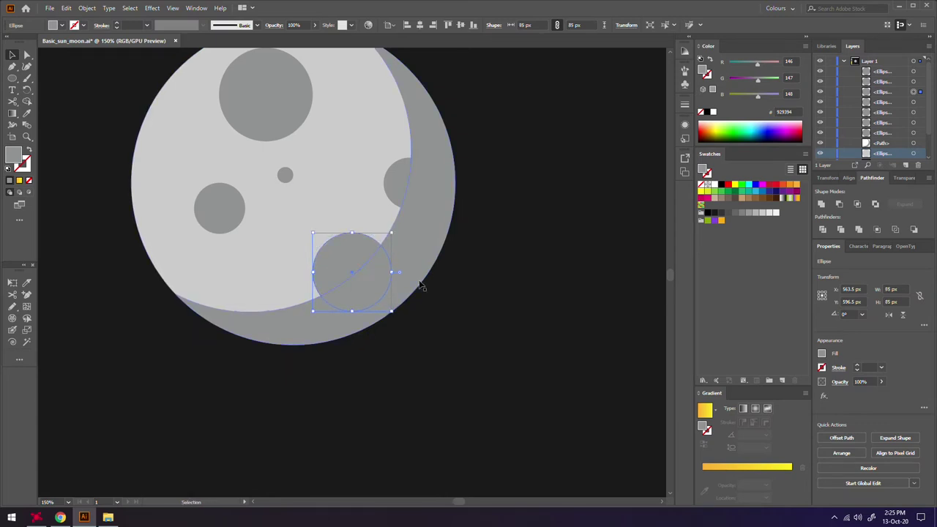
{"action": "left_click", "coordinate": [406, 184]}
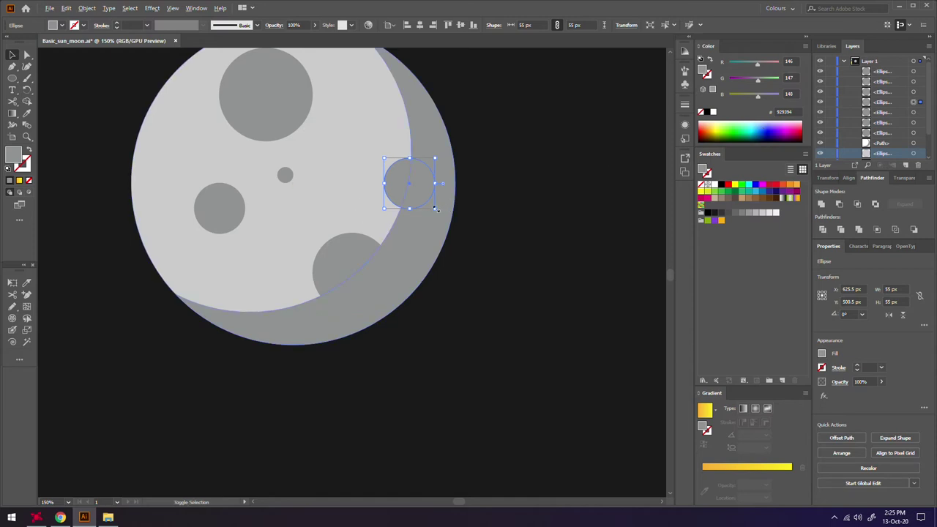
{"action": "left_click_drag", "start_coordinate": [435, 209], "coordinate": [438, 211]}
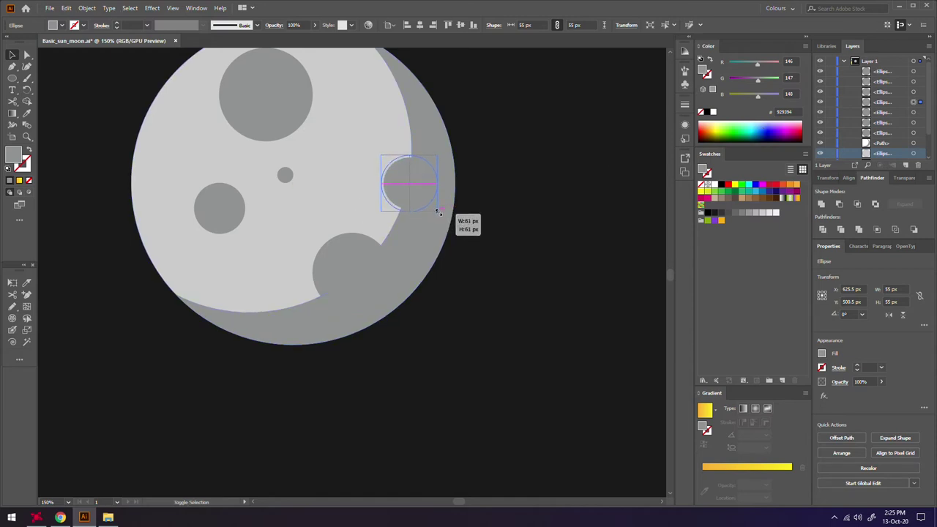
{"action": "left_click_drag", "start_coordinate": [438, 211], "coordinate": [438, 212]}
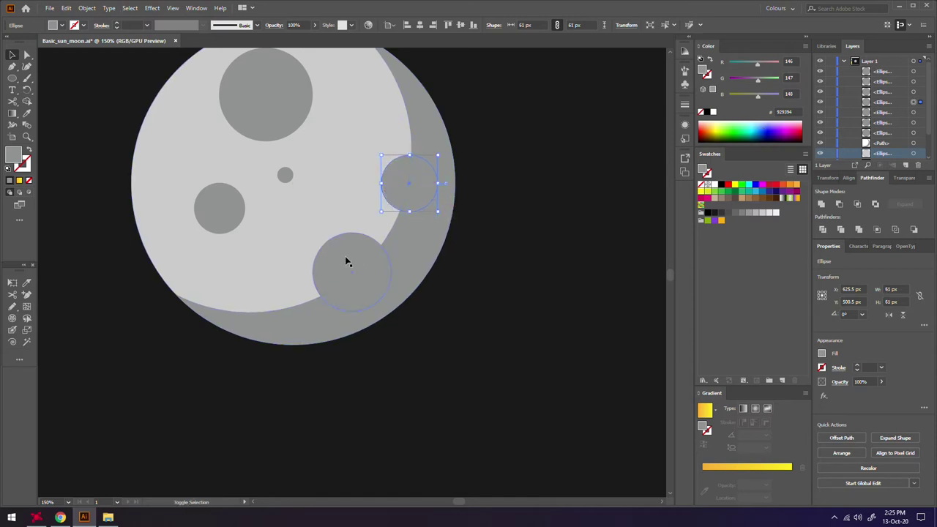
- Select both enlarged crater copies together with the shadow crescent
{"action": "left_click", "coordinate": [418, 240]}
{"action": "left_click", "coordinate": [397, 190]}
{"action": "left_click", "coordinate": [345, 255], "text": "shift"}
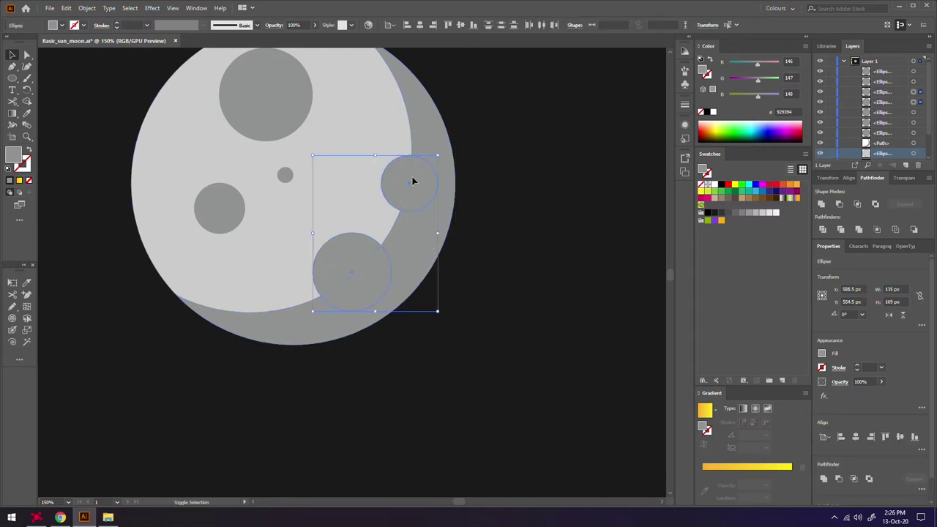
{"action": "left_click", "coordinate": [404, 80], "text": "shift"}
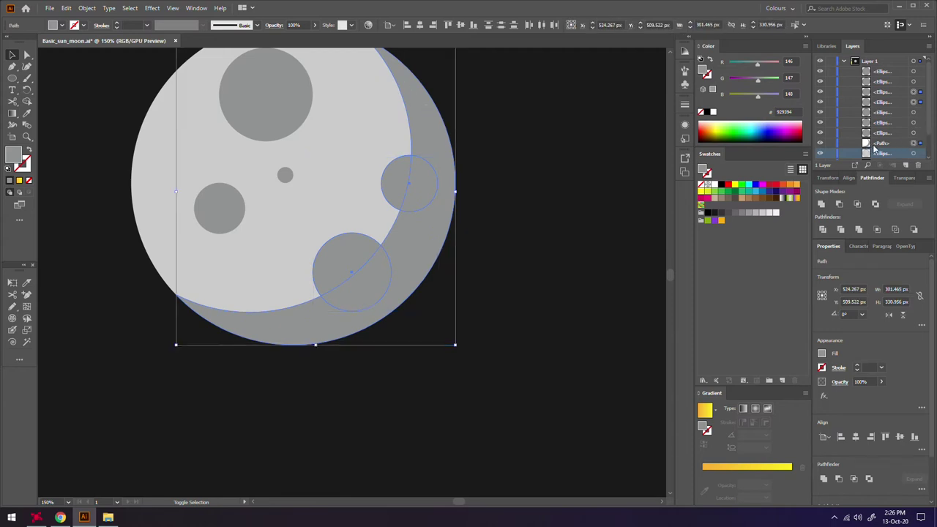
- Cut the crater copies out of the shadow crescent with Pathfinder Minus Front
{"action": "left_click", "coordinate": [839, 204]}
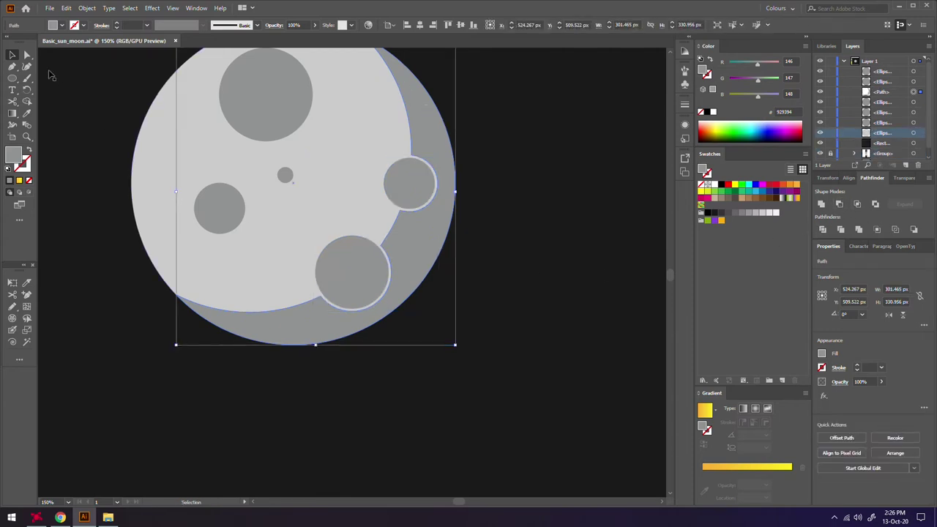
{"action": "left_click", "coordinate": [110, 293]}
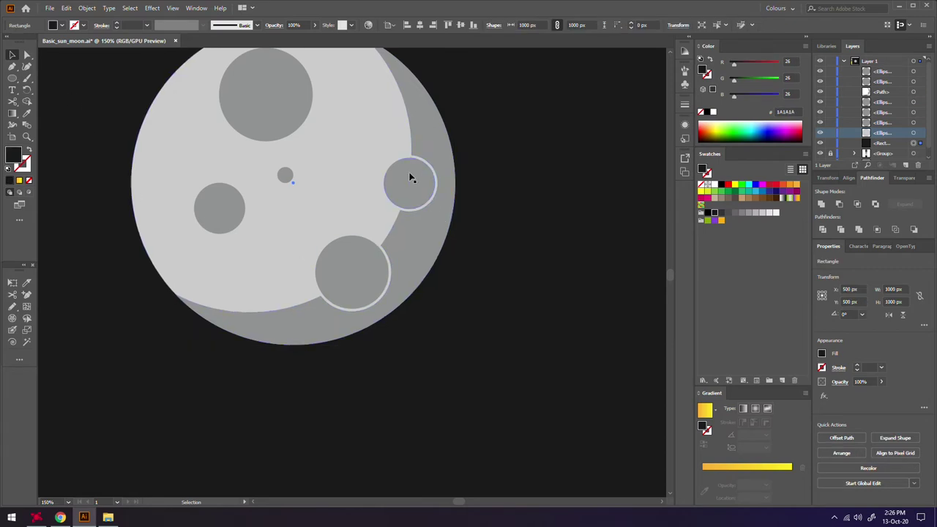
{"action": "left_click", "coordinate": [27, 55]}
{"action": "left_click", "coordinate": [432, 146]}
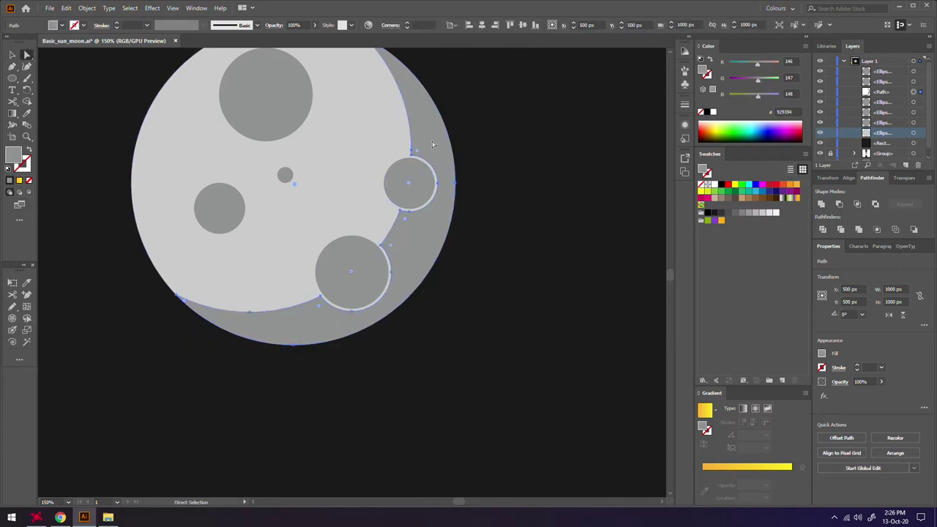
- Round the crescent's three notch corner anchors to 5.89 px with the live corner widget
{"action": "left_click", "coordinate": [412, 160]}
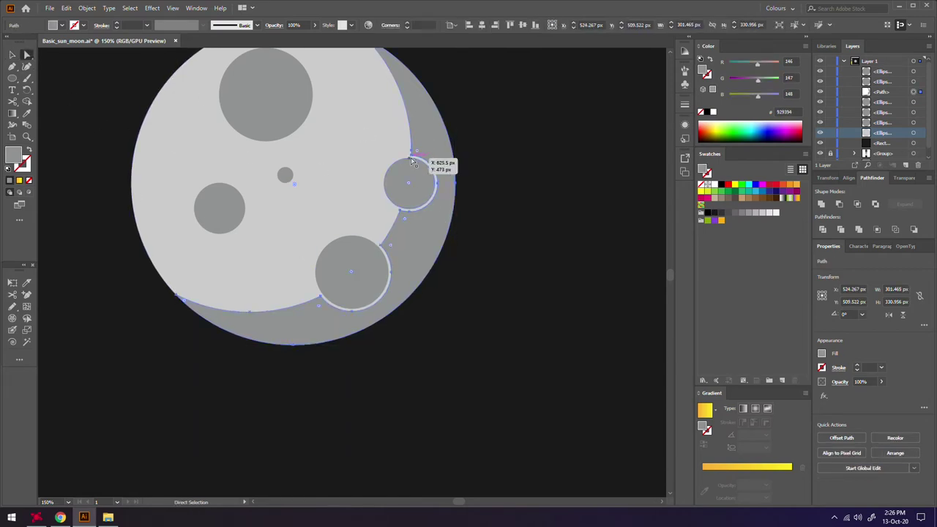
{"action": "key", "text": "ctrl+plus"}
{"action": "key", "text": "ctrl+plus"}
{"action": "scroll", "coordinate": [478, 175], "scroll_direction": "down", "scroll_amount": 1}
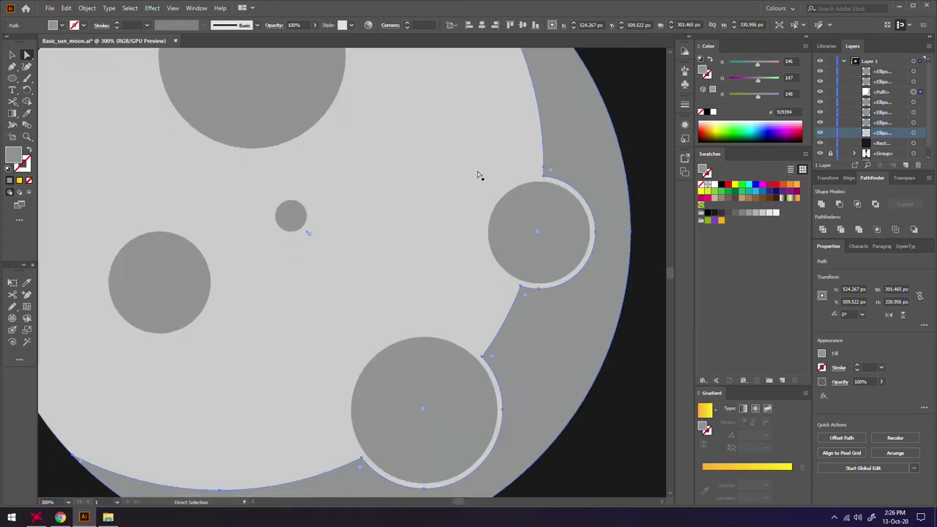
{"action": "left_click", "coordinate": [545, 172]}
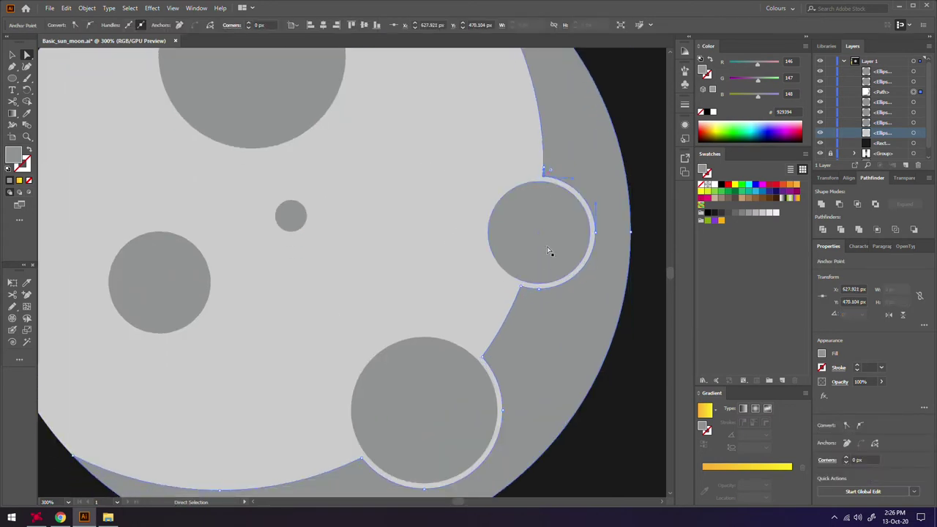
{"action": "left_click", "coordinate": [523, 287], "text": "shift"}
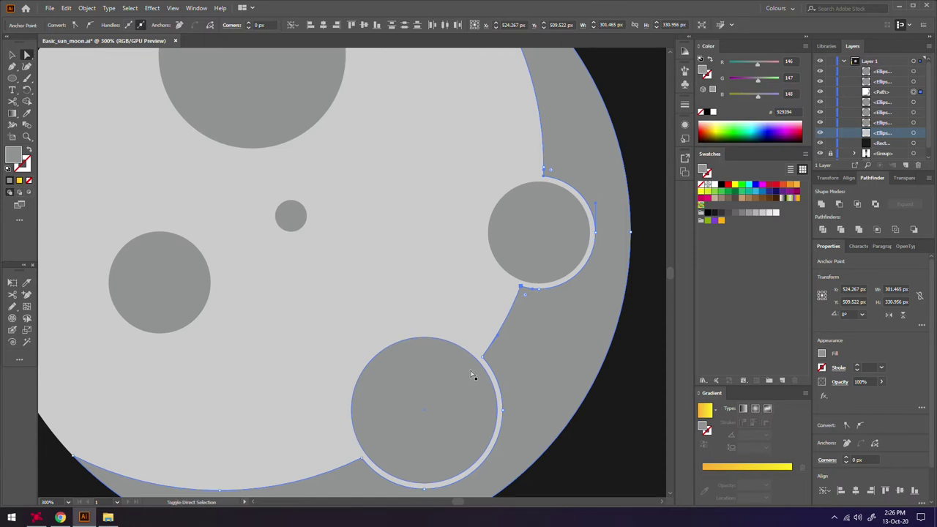
{"action": "left_click", "coordinate": [360, 460], "text": "shift"}
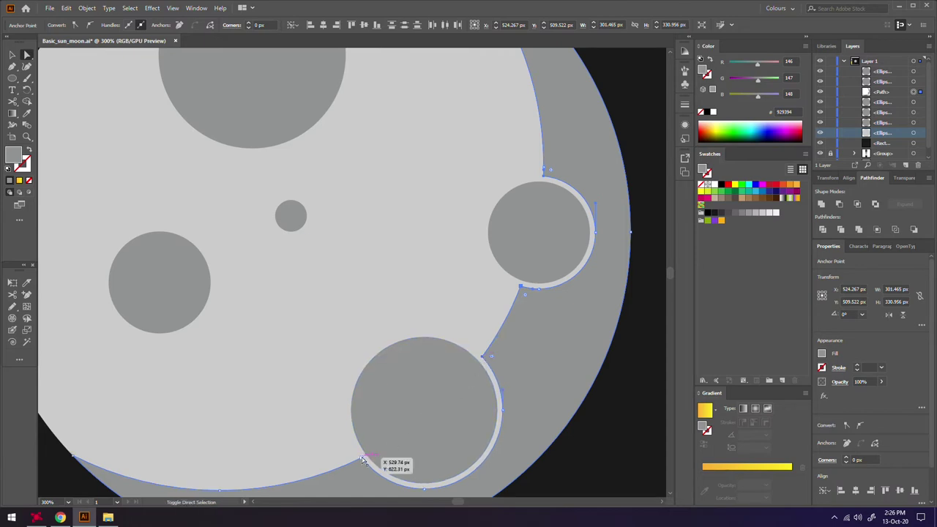
{"action": "left_click_drag", "start_coordinate": [554, 174], "coordinate": [612, 147]}
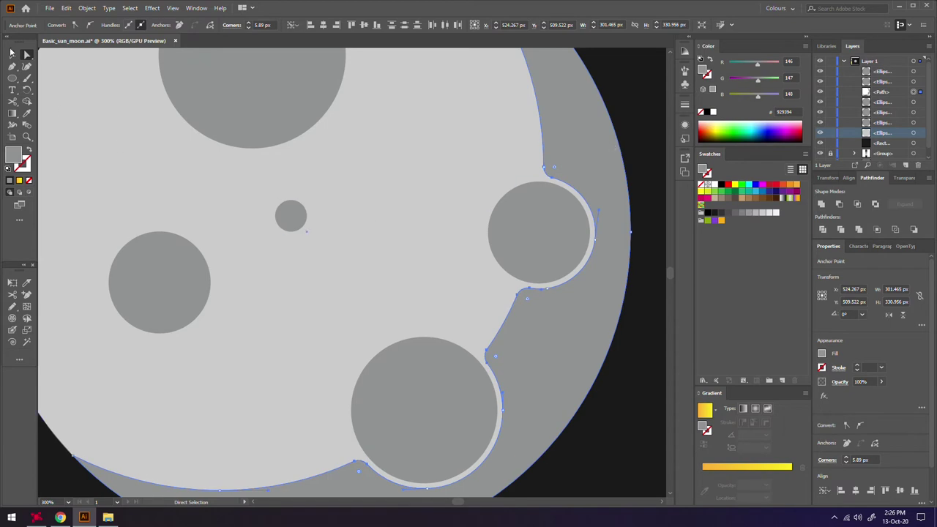
{"action": "left_click", "coordinate": [12, 53]}
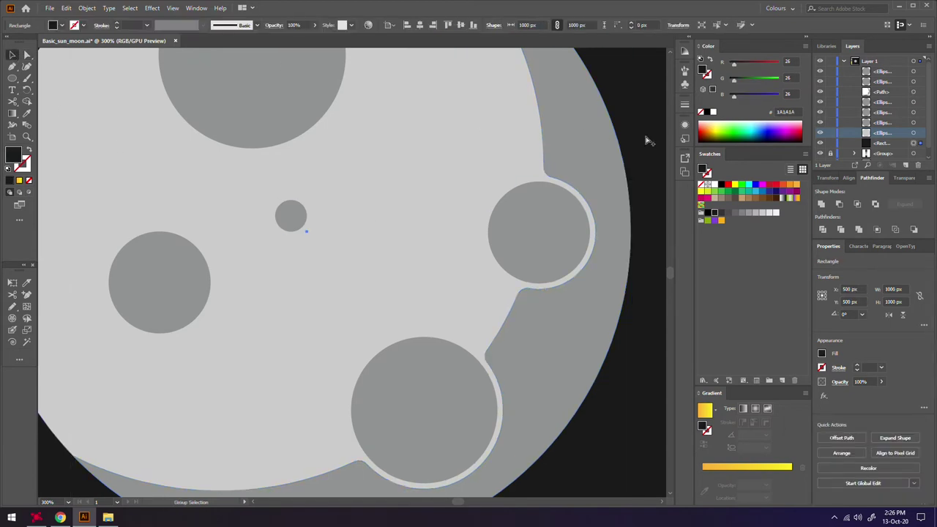
- Fit the artboard in view and create a new 350 × 350 px ellipse
{"action": "key", "text": "ctrl+0"}
{"action": "left_click", "coordinate": [643, 257]}
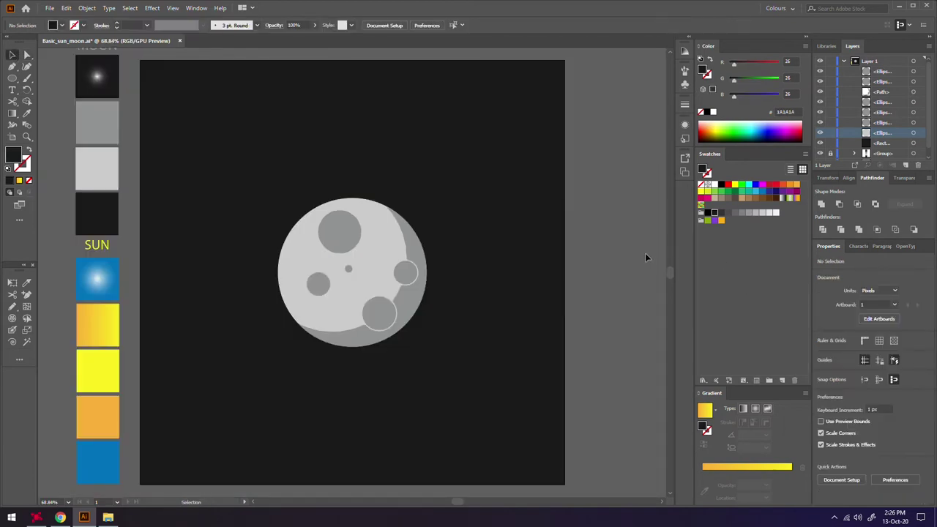
{"action": "left_click", "coordinate": [12, 78]}
{"action": "left_click", "coordinate": [352, 132]}
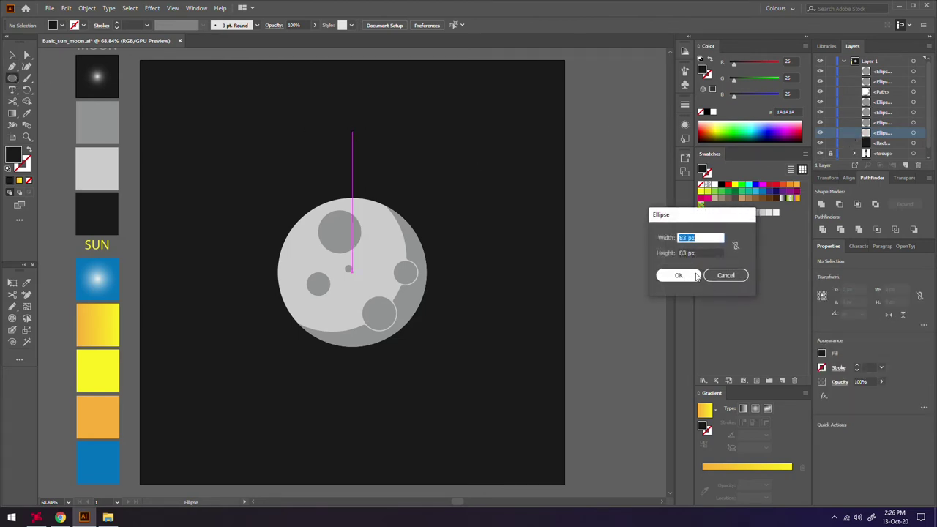
{"action": "type", "text": "350"}
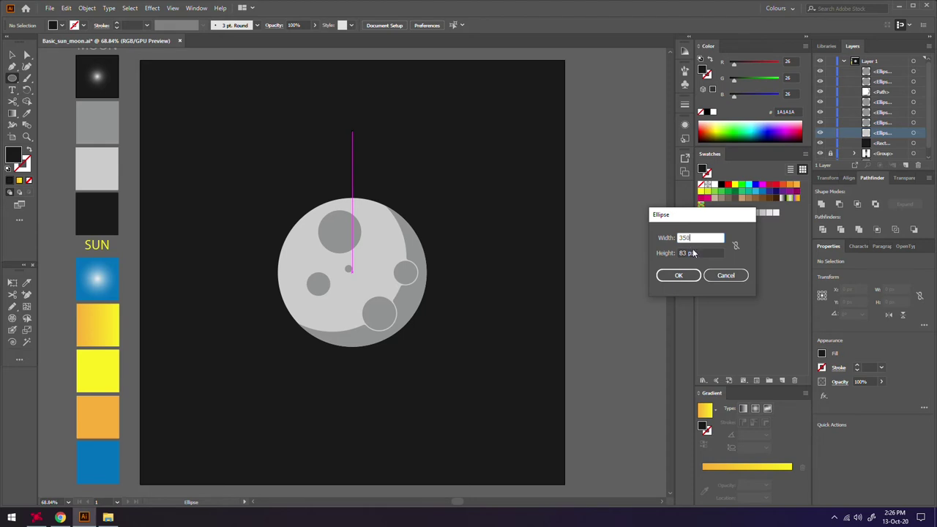
{"action": "key", "text": "Tab"}
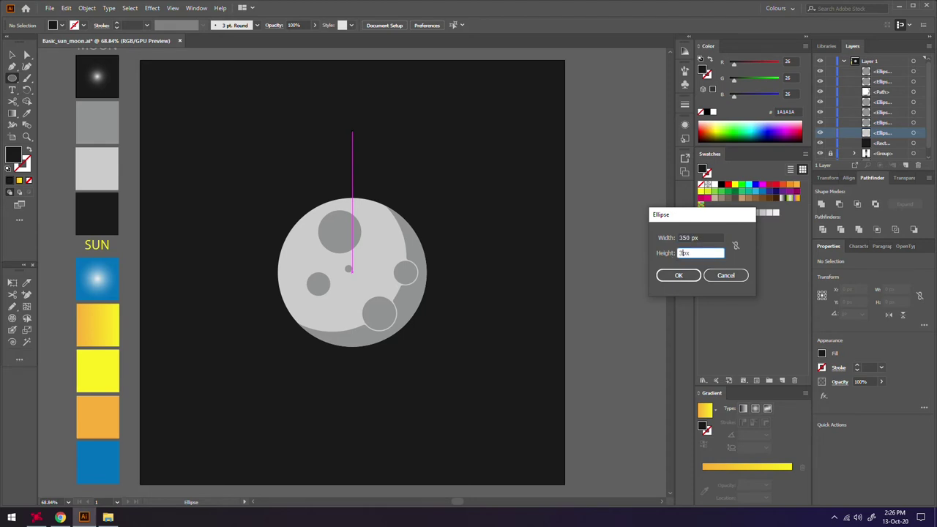
{"action": "type", "text": "350"}
{"action": "left_click", "coordinate": [679, 275]}
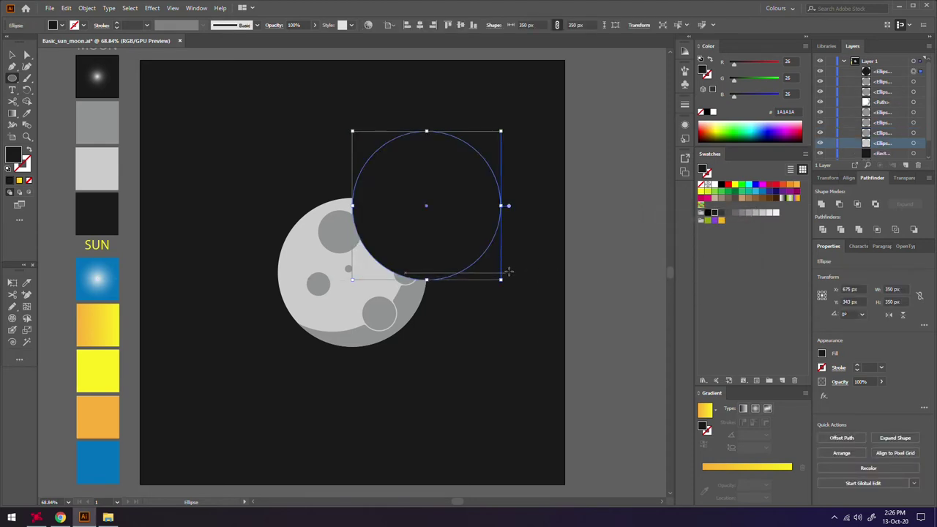
{"action": "left_click", "coordinate": [26, 114]}
- Sample the moon's light grey onto the circle, move it over the moon, and send it backward
{"action": "left_click", "coordinate": [96, 161]}
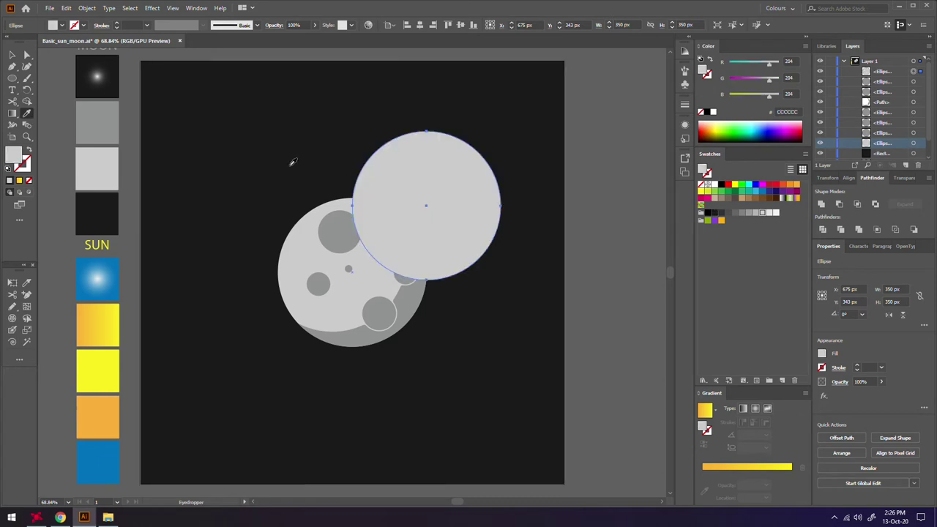
{"action": "key", "text": "v"}
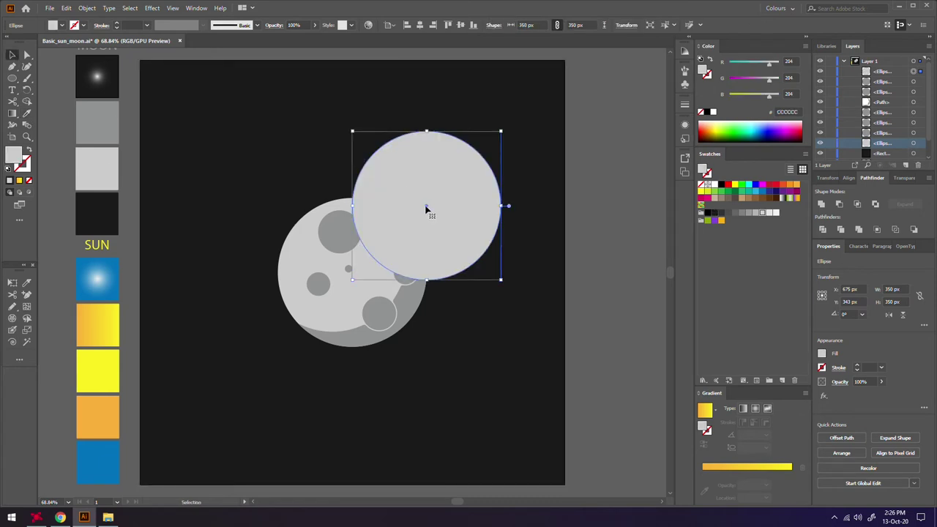
{"action": "left_click_drag", "start_coordinate": [429, 208], "coordinate": [352, 270]}
{"action": "right_click", "coordinate": [357, 258]}
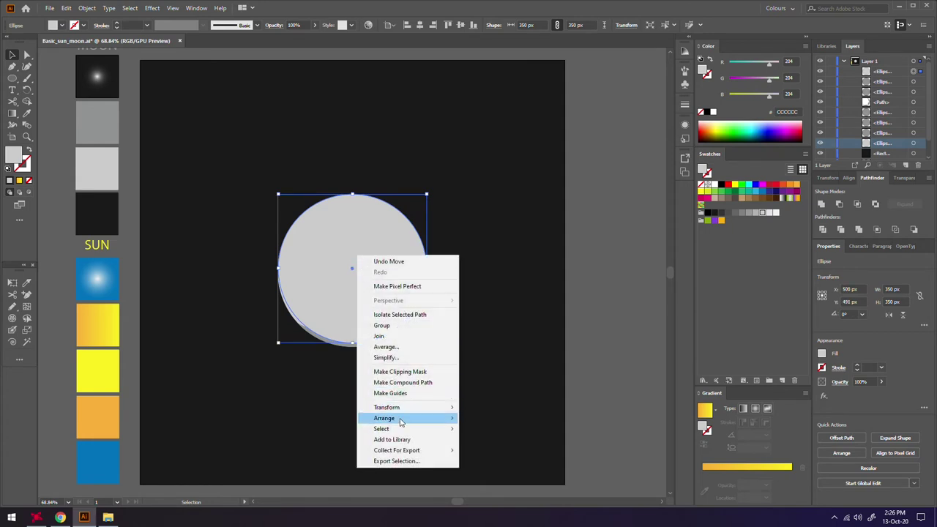
{"action": "mouse_move", "coordinate": [385, 418]}
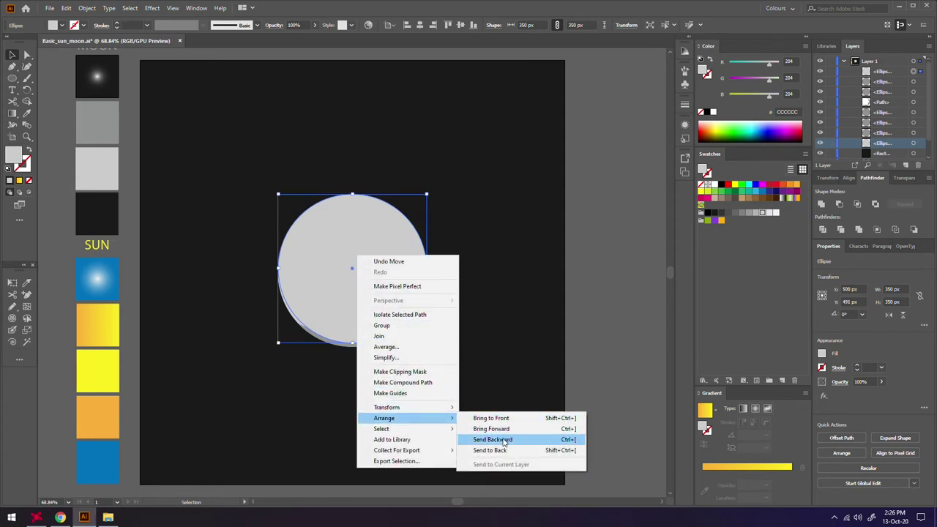
{"action": "left_click", "coordinate": [503, 451]}
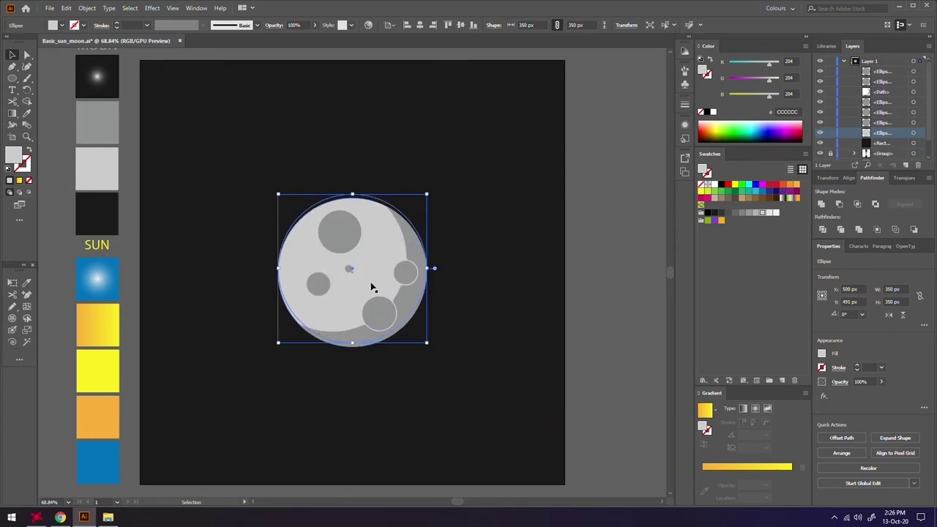
- Adjust the circle's stacking order with Arrange commands so it sits just behind the moon
{"action": "right_click", "coordinate": [369, 198]}
{"action": "mouse_move", "coordinate": [396, 361]}
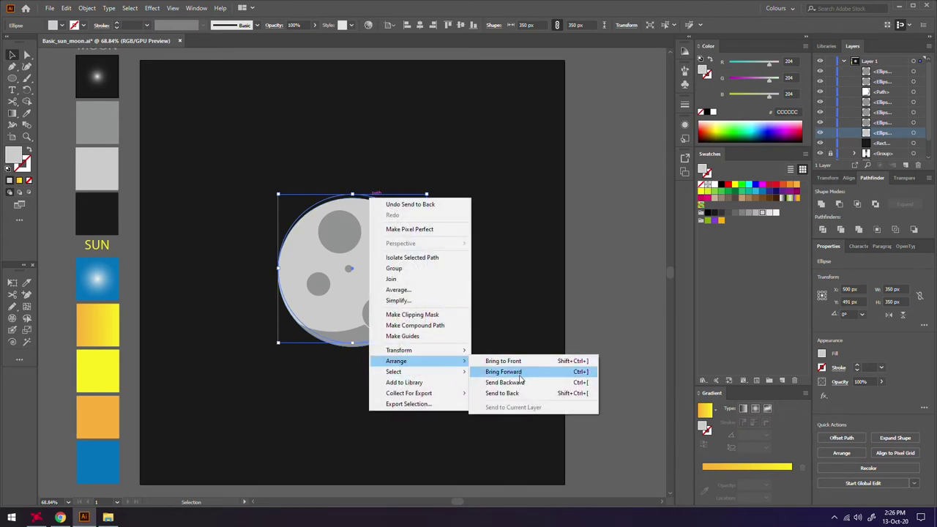
{"action": "left_click", "coordinate": [517, 372]}
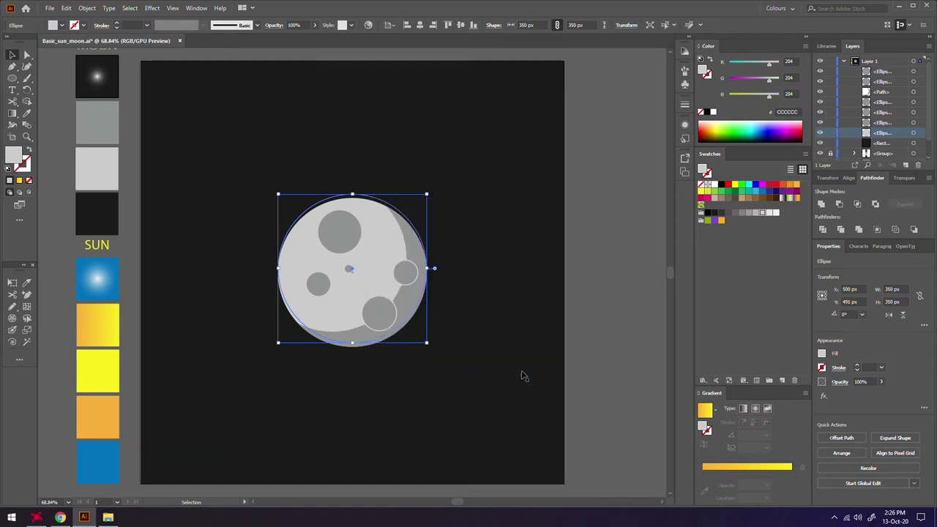
{"action": "right_click", "coordinate": [382, 242]}
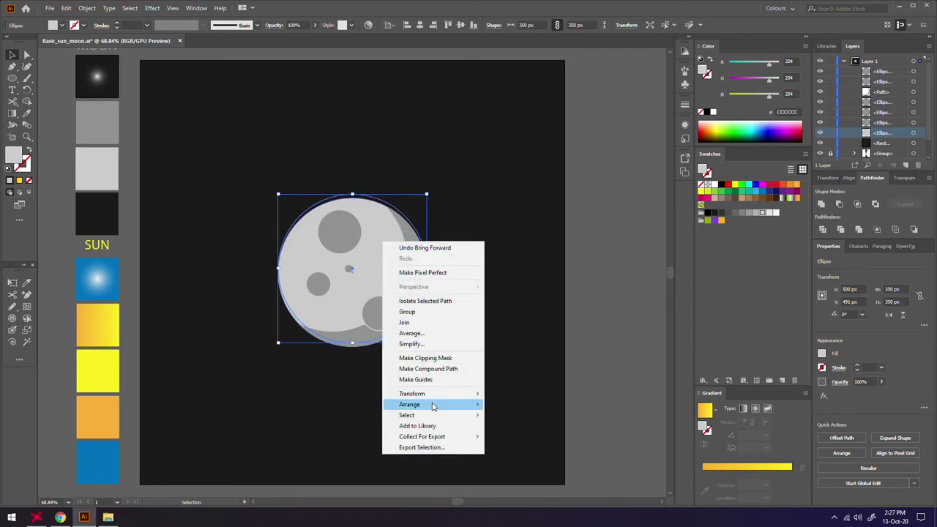
{"action": "left_click", "coordinate": [513, 415]}
{"action": "right_click", "coordinate": [389, 249]}
{"action": "mouse_move", "coordinate": [413, 410]}
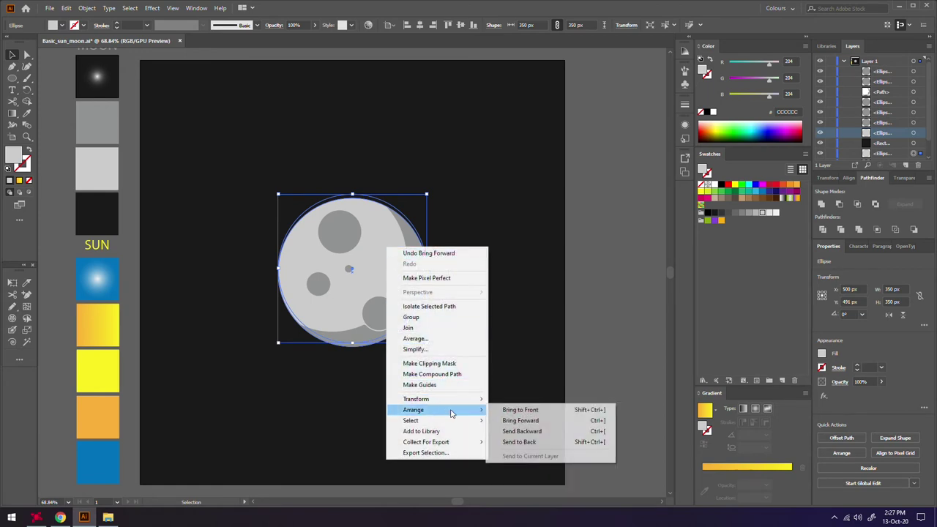
{"action": "left_click", "coordinate": [513, 420]}
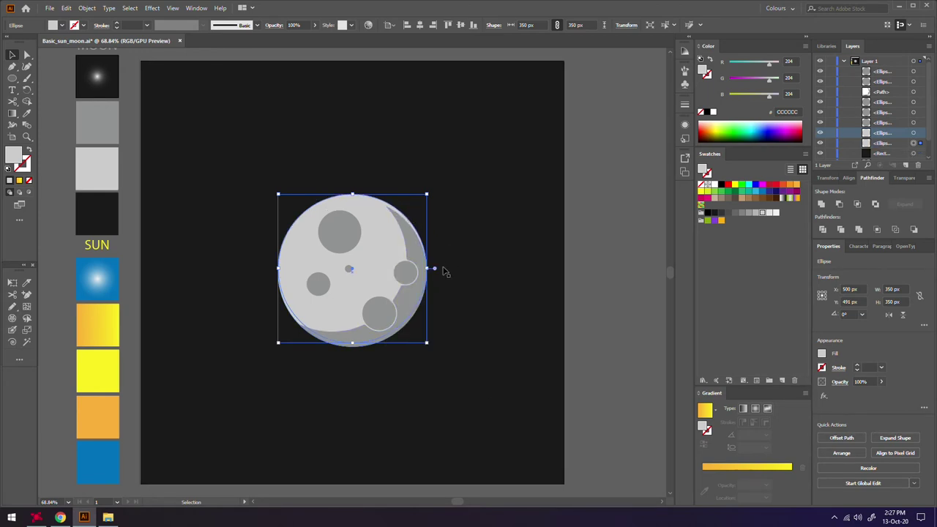
- Copy the grey circle and paste two copies of it behind the moon
{"action": "left_click", "coordinate": [66, 8]}
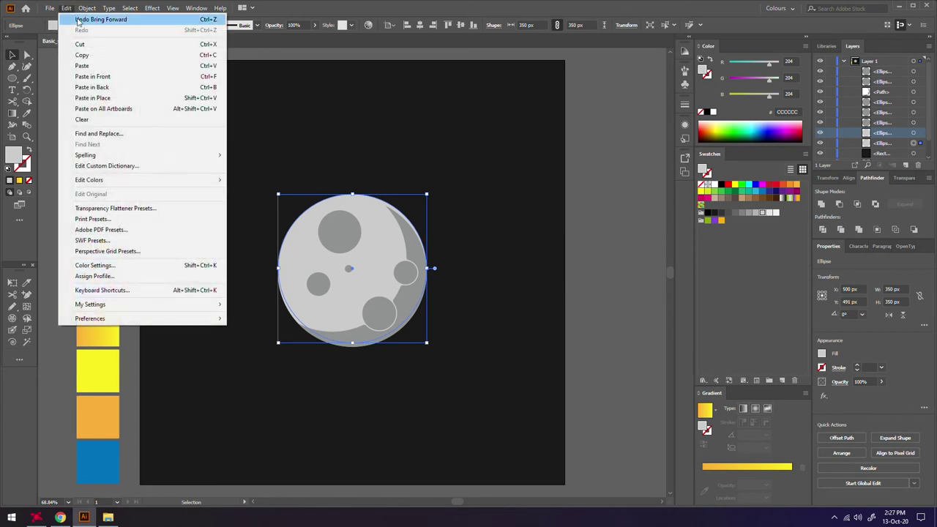
{"action": "left_click", "coordinate": [102, 61]}
{"action": "left_click", "coordinate": [67, 8]}
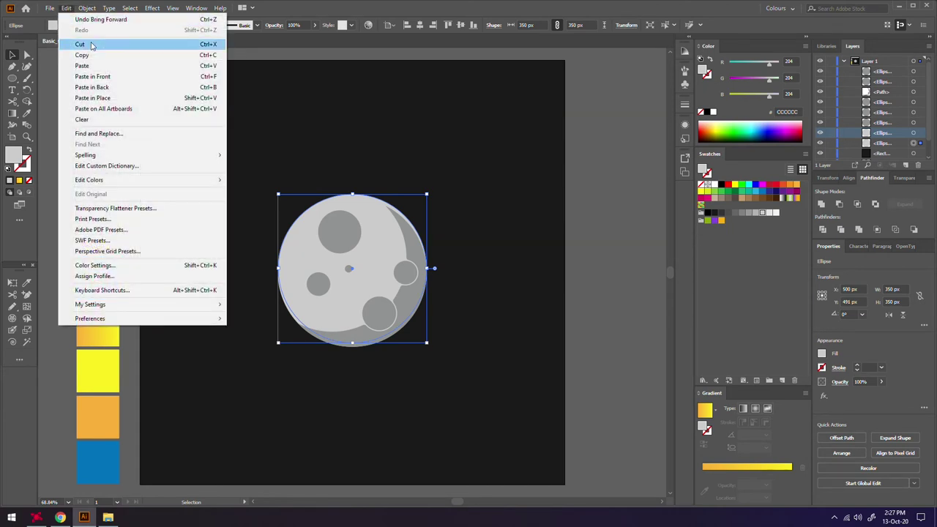
{"action": "left_click", "coordinate": [104, 88]}
{"action": "left_click", "coordinate": [67, 8]}
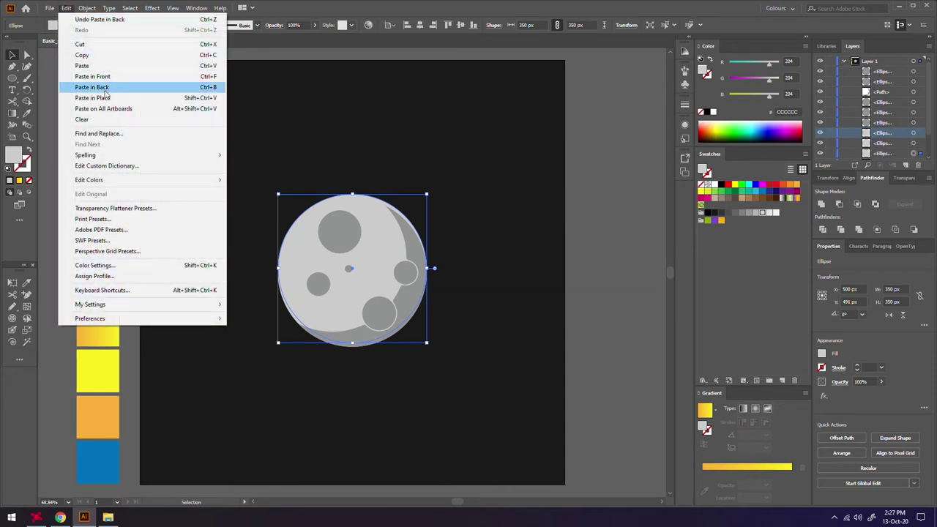
{"action": "left_click", "coordinate": [105, 89]}
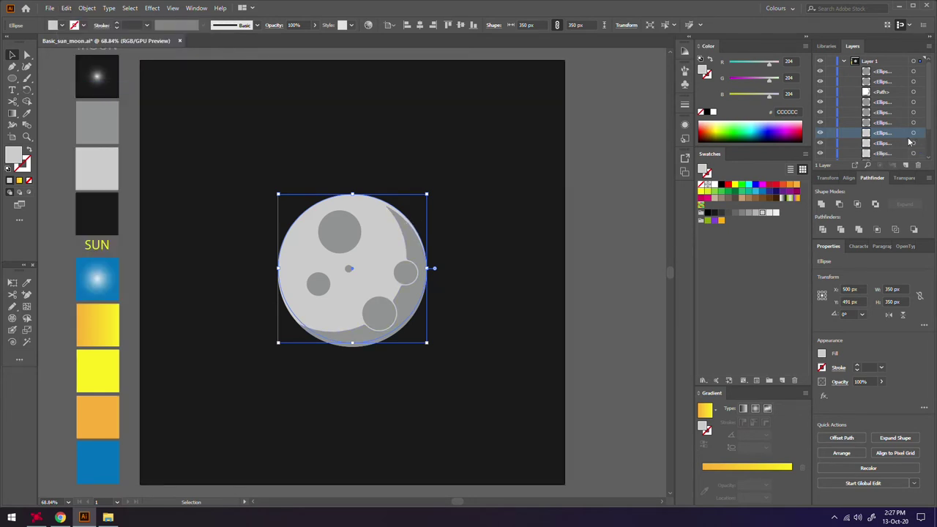
- Select the stacked ellipses in Layers and align them vertically centred at 500, 500 px
{"action": "scroll", "coordinate": [916, 123], "scroll_direction": "down", "scroll_amount": 3}
{"action": "left_click", "coordinate": [915, 124], "text": "shift"}
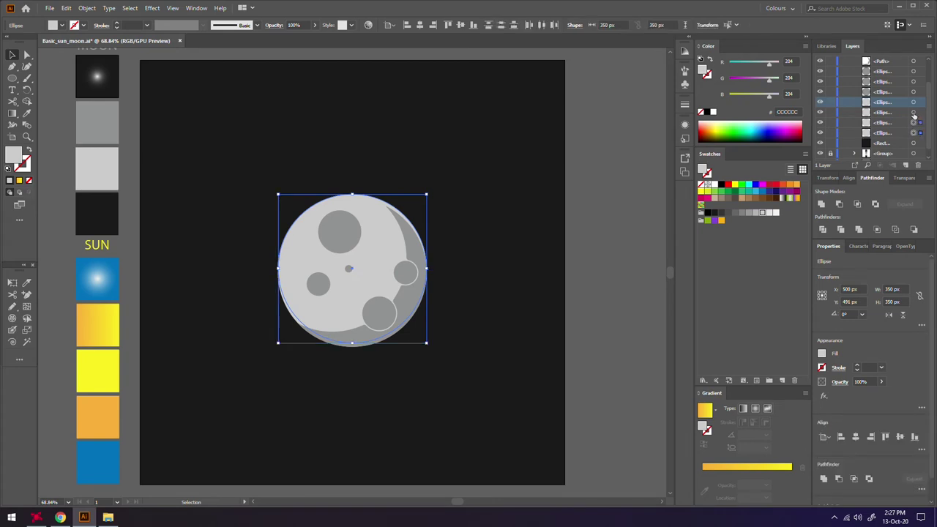
{"action": "left_click", "coordinate": [914, 133], "text": "shift"}
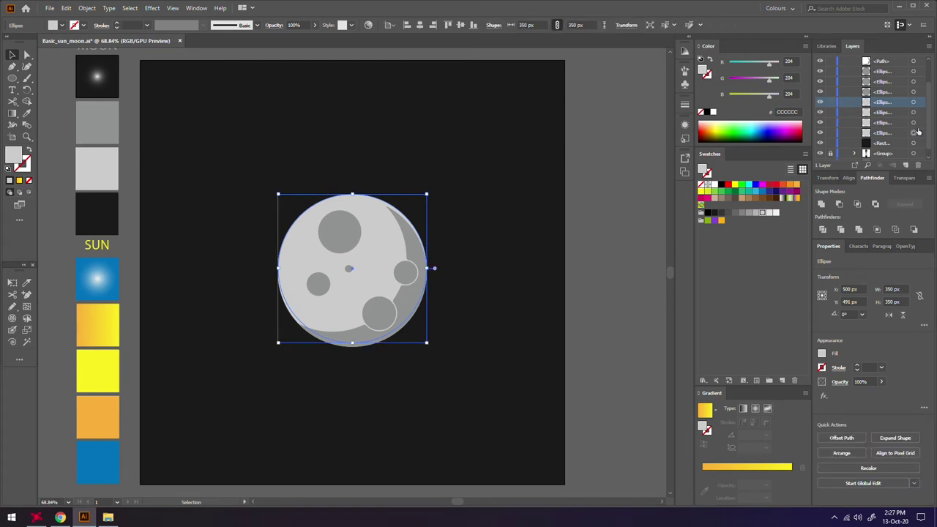
{"action": "left_click", "coordinate": [915, 132], "text": "shift"}
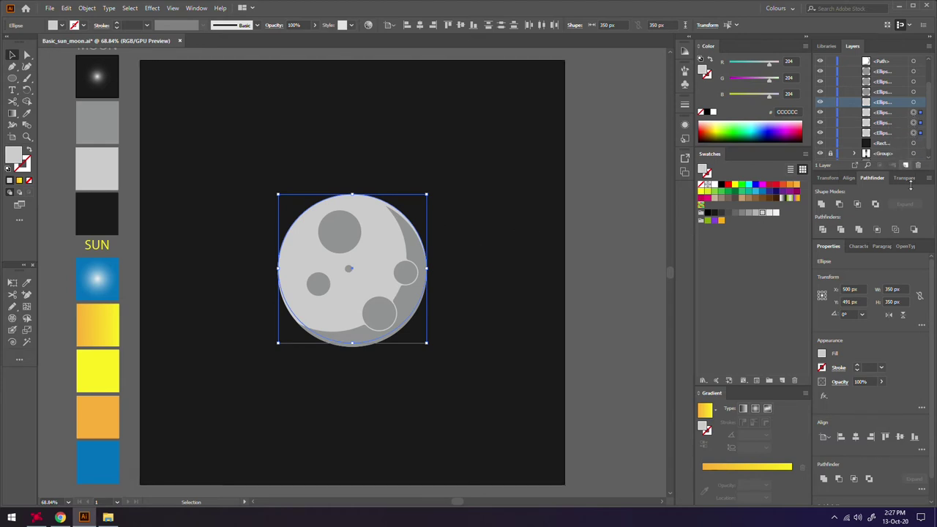
{"action": "left_click", "coordinate": [850, 180]}
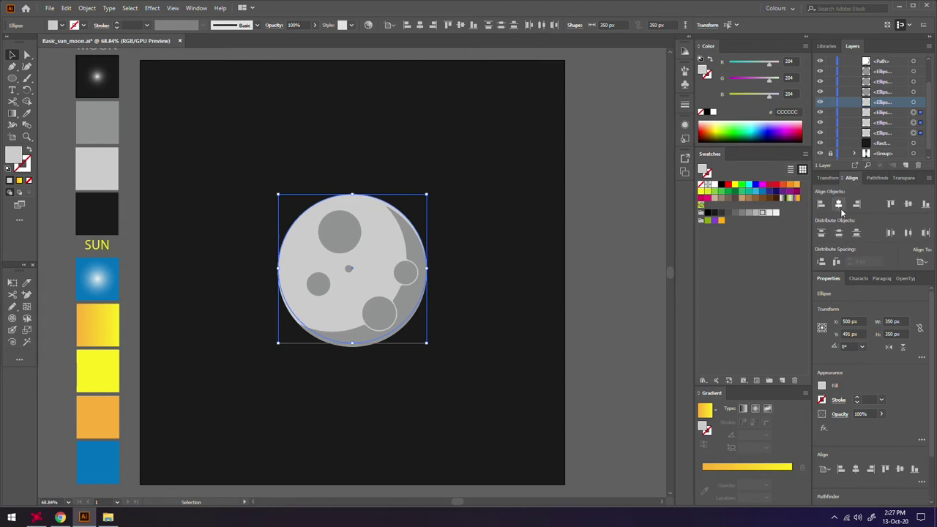
{"action": "left_click", "coordinate": [908, 204]}
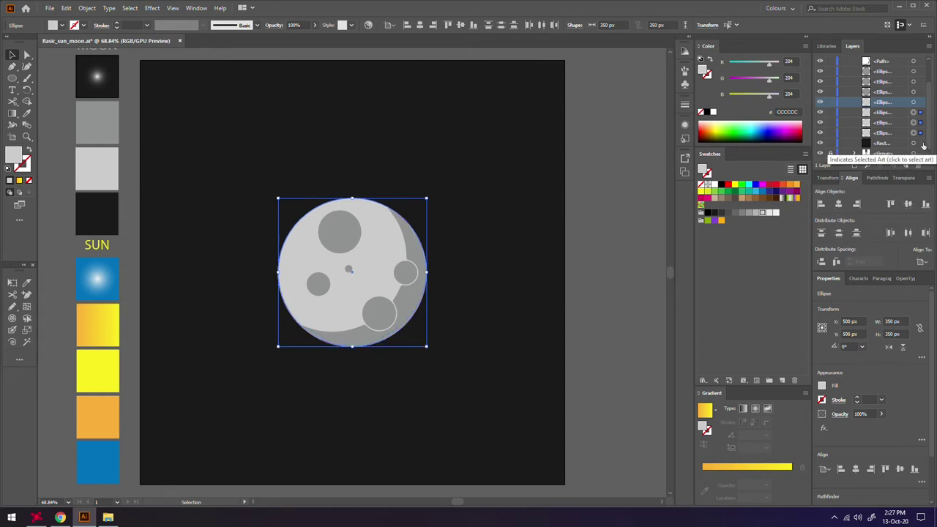
- Enlarge the circle copies from their centre to 376, 406 and 440 px
{"action": "left_click_drag", "start_coordinate": [427, 197], "coordinate": [435, 190]}
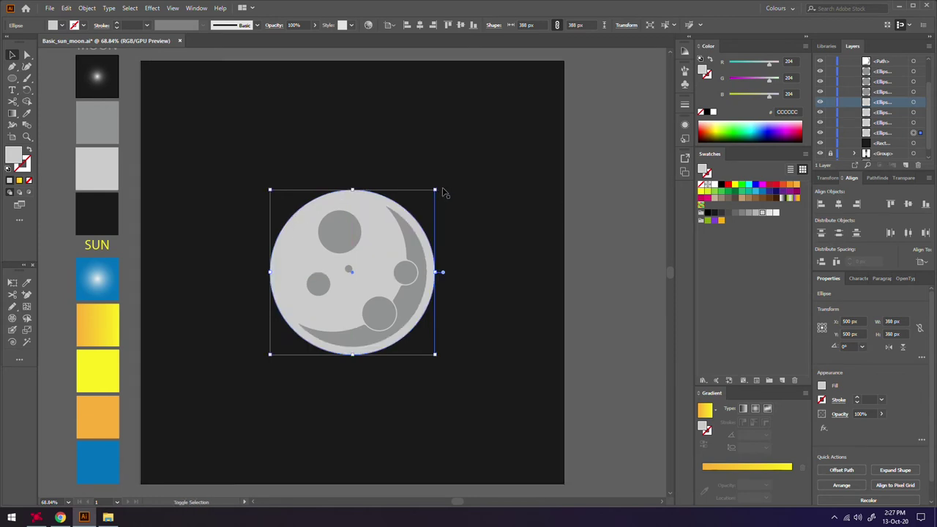
{"action": "left_click_drag", "start_coordinate": [436, 189], "coordinate": [432, 193]}
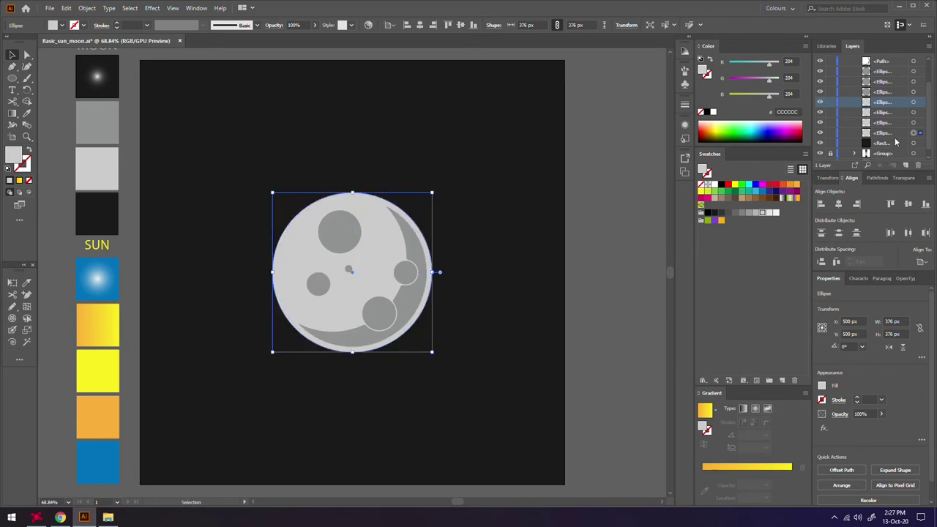
{"action": "key", "text": "ctrl+z"}
{"action": "key", "text": "ctrl+z"}
{"action": "left_click_drag", "start_coordinate": [428, 197], "coordinate": [441, 186]}
{"action": "key", "text": "ctrl+z"}
{"action": "left_click_drag", "start_coordinate": [427, 197], "coordinate": [446, 180]}
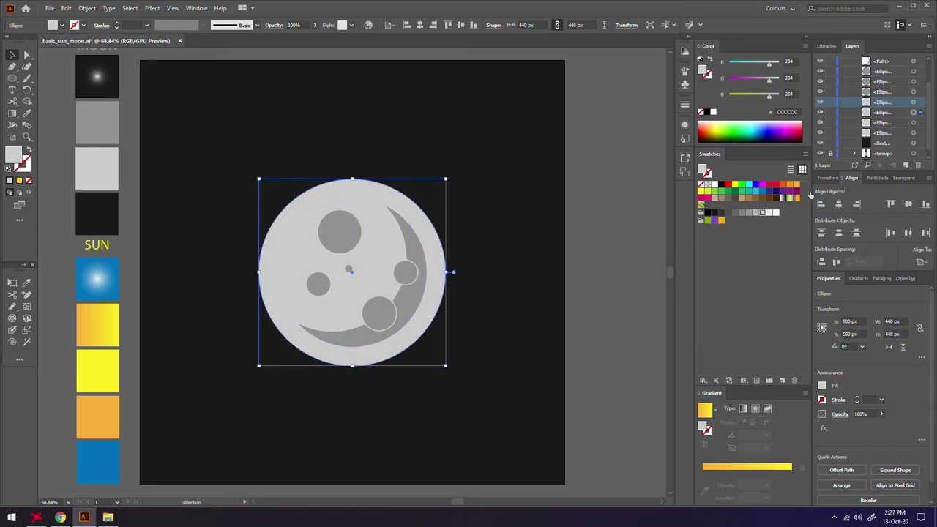
- Set the 376, 406 and 440 px circles to 5%, 10% and 15% opacity
{"action": "left_click", "coordinate": [914, 132]}
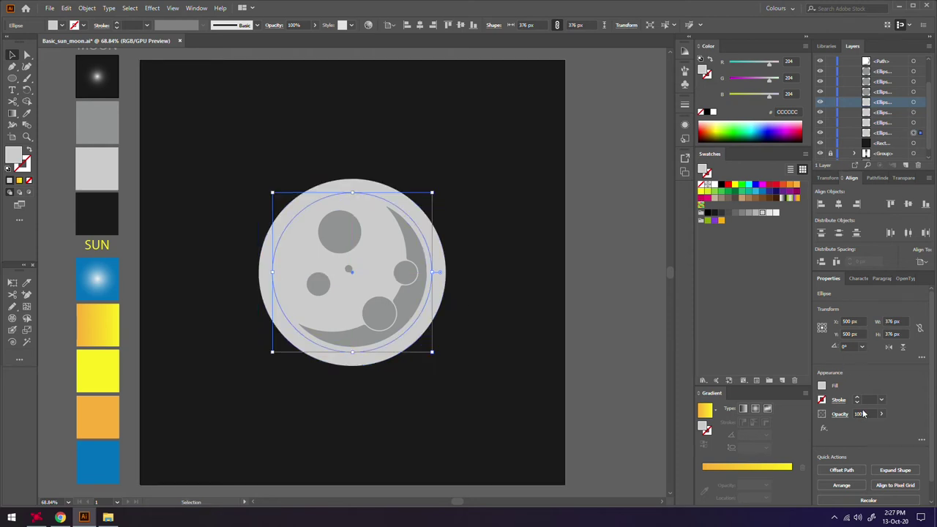
{"action": "left_click", "coordinate": [867, 413]}
{"action": "type", "text": "5"}
{"action": "key", "text": "Return"}
{"action": "left_click", "coordinate": [914, 123]}
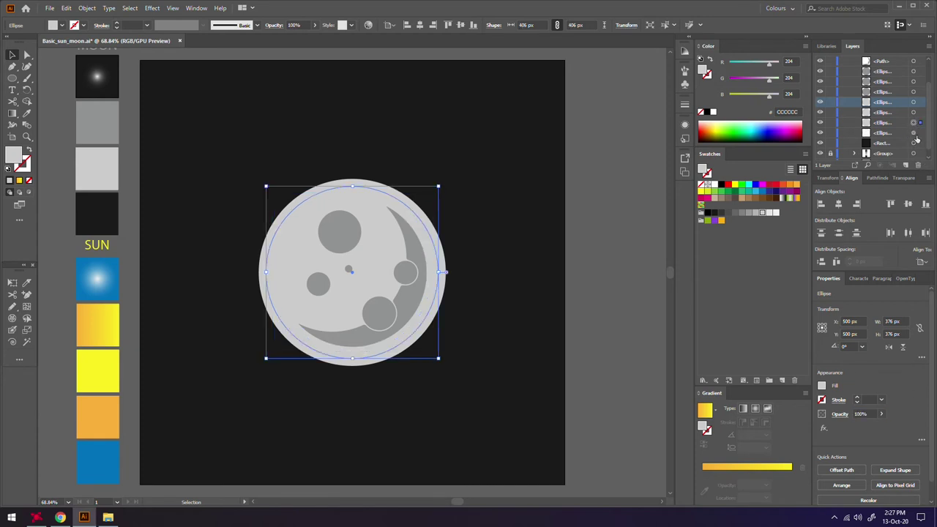
{"action": "left_click", "coordinate": [864, 413]}
{"action": "type", "text": "10"}
{"action": "key", "text": "Return"}
{"action": "left_click", "coordinate": [913, 112]}
{"action": "left_click", "coordinate": [868, 413]}
{"action": "key", "text": "Return"}
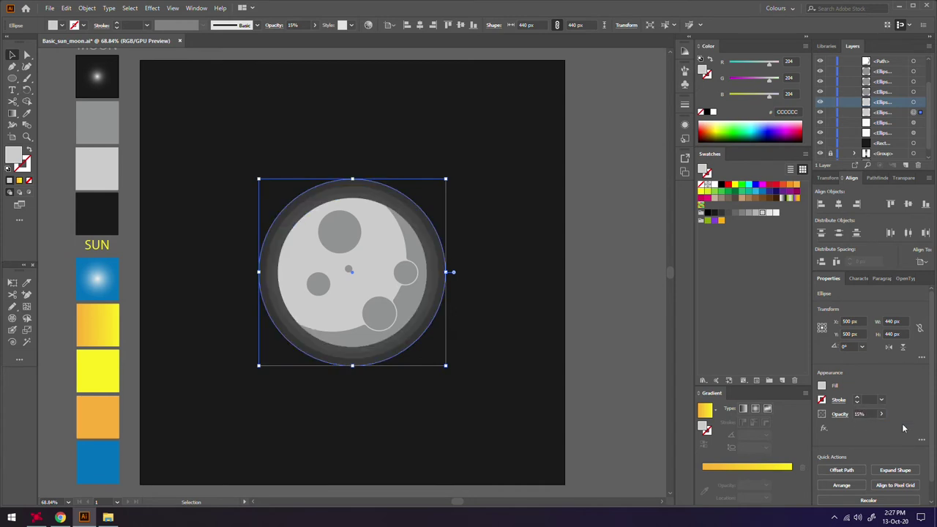
{"action": "left_click", "coordinate": [69, 143]}
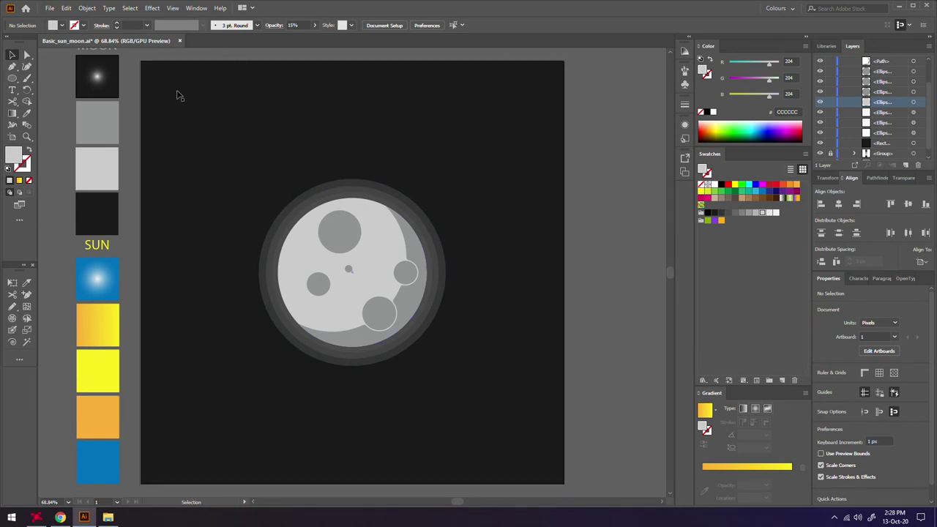
- Sample the radial glow onto the dark background rectangle, then deselect it
{"action": "left_click", "coordinate": [190, 129]}
{"action": "left_click", "coordinate": [28, 114]}
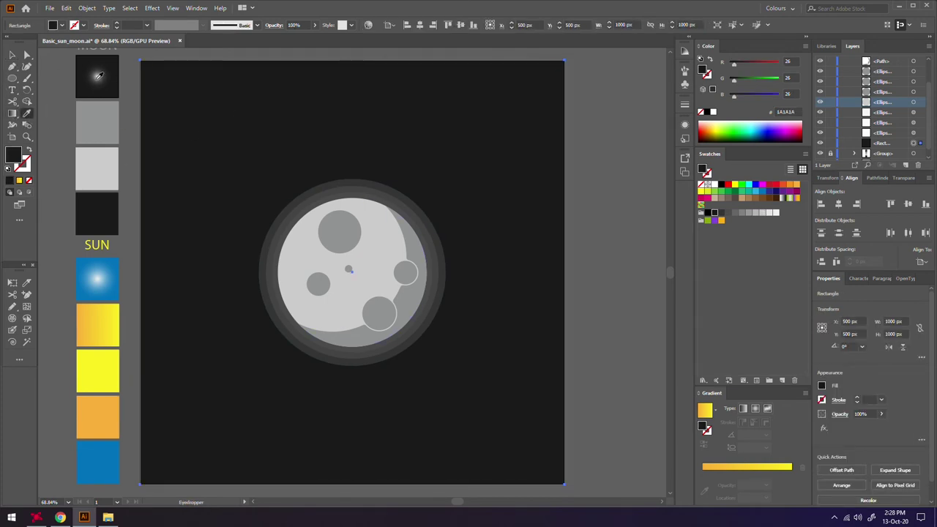
{"action": "left_click", "coordinate": [97, 80]}
{"action": "left_click", "coordinate": [12, 54]}
{"action": "left_click", "coordinate": [53, 68]}
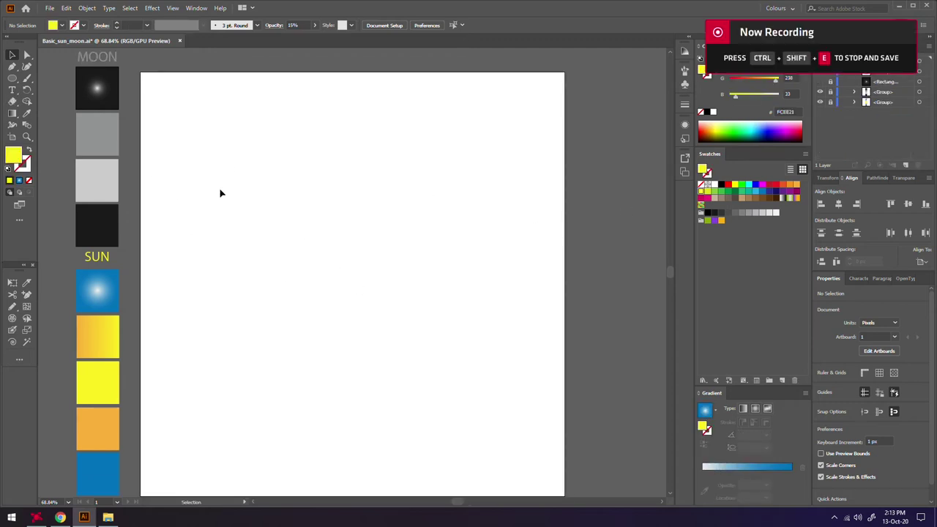
- Draw a 1000 × 1000 px rectangle over the artboard filled with blue 0071BC
{"action": "left_click_drag", "start_coordinate": [12, 77], "coordinate": [44, 78]}
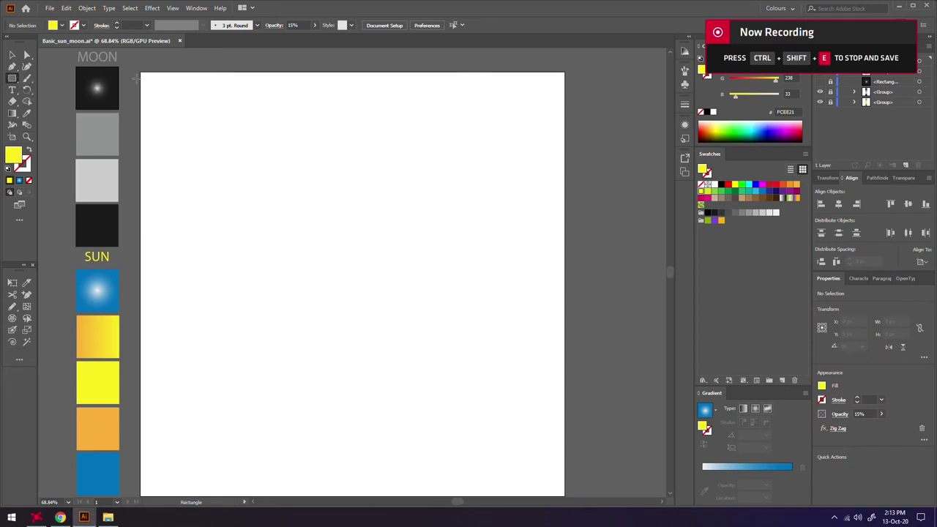
{"action": "mouse_move", "coordinate": [141, 70]}
{"action": "left_mouse_down"}
{"action": "mouse_move", "coordinate": [562, 455]}
{"action": "mouse_move", "coordinate": [565, 254]}
{"action": "left_mouse_up"}
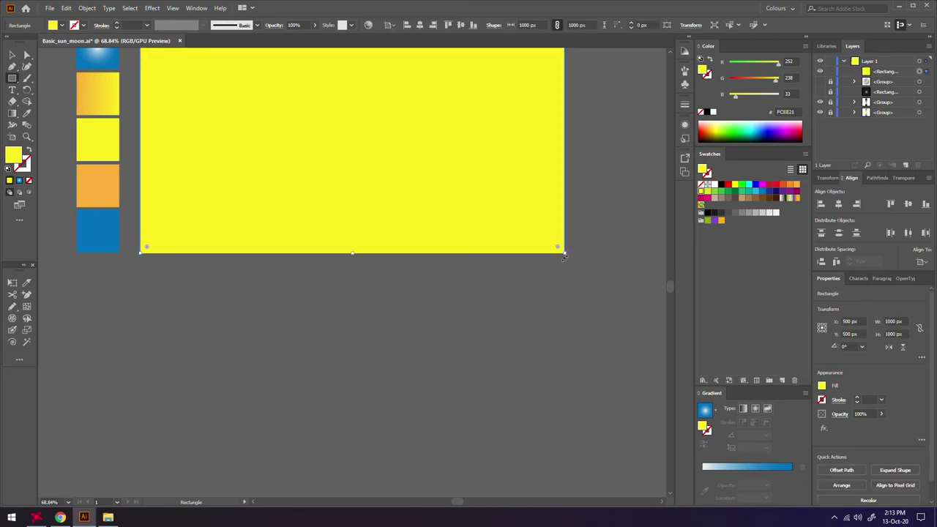
{"action": "scroll", "coordinate": [564, 254], "scroll_direction": "up", "scroll_amount": 5}
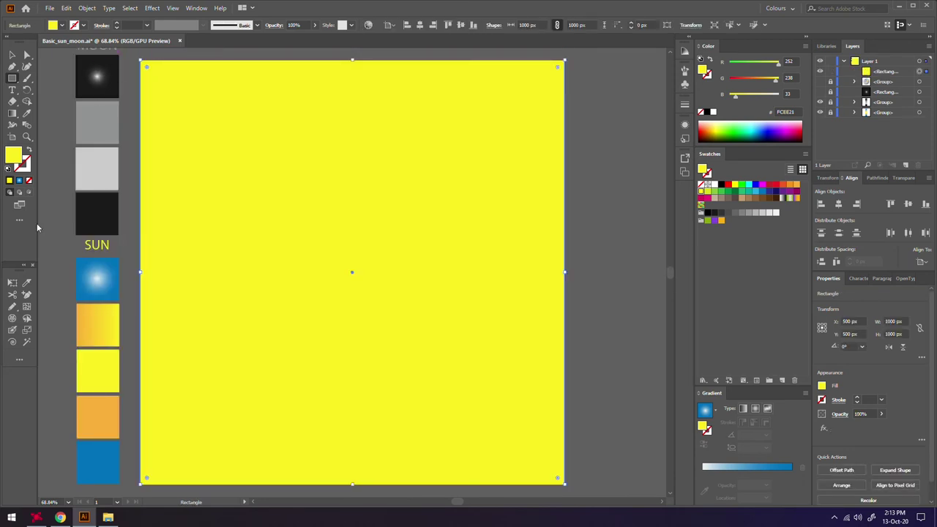
{"action": "left_click", "coordinate": [27, 115]}
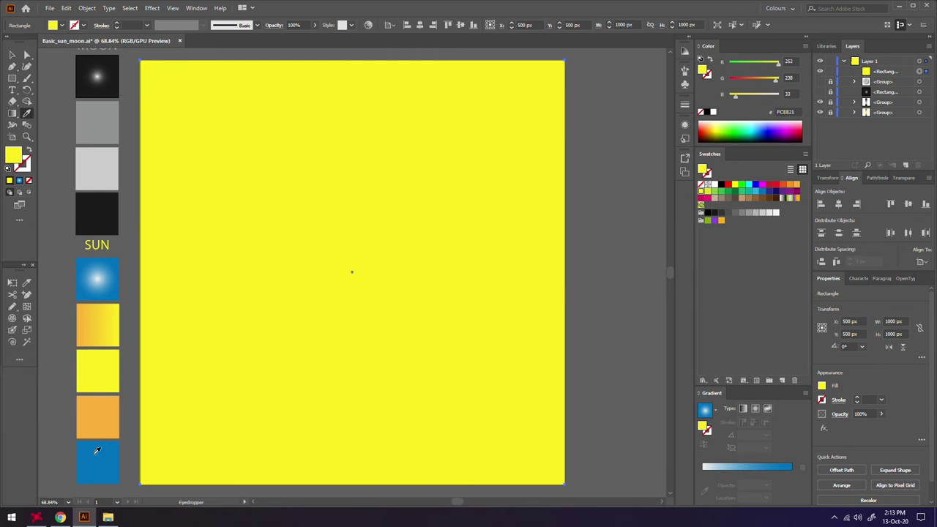
{"action": "left_click", "coordinate": [96, 451]}
{"action": "left_click", "coordinate": [11, 54]}
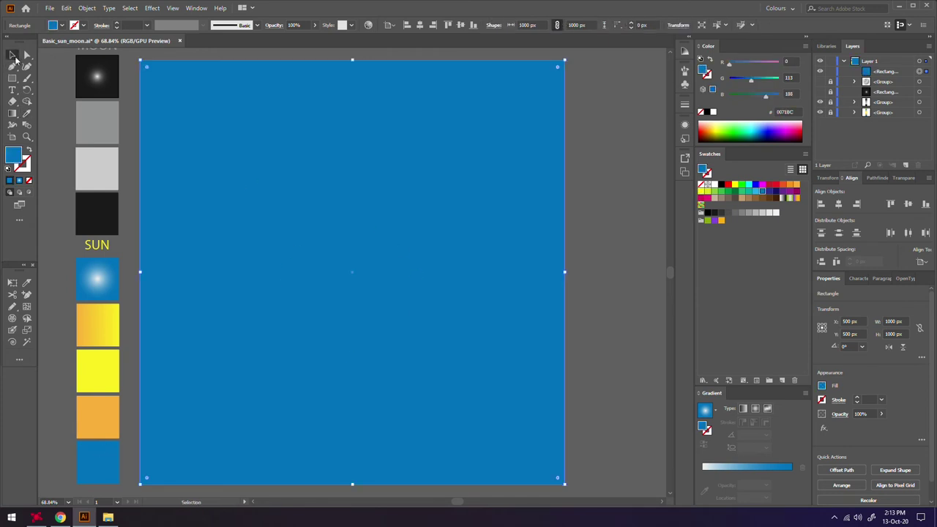
- Draw a 350 × 350 px circle filled with the orange-to-yellow gradient sample
{"action": "left_click", "coordinate": [131, 118]}
{"action": "left_click_drag", "start_coordinate": [12, 78], "coordinate": [58, 90]}
{"action": "left_click", "coordinate": [343, 255]}
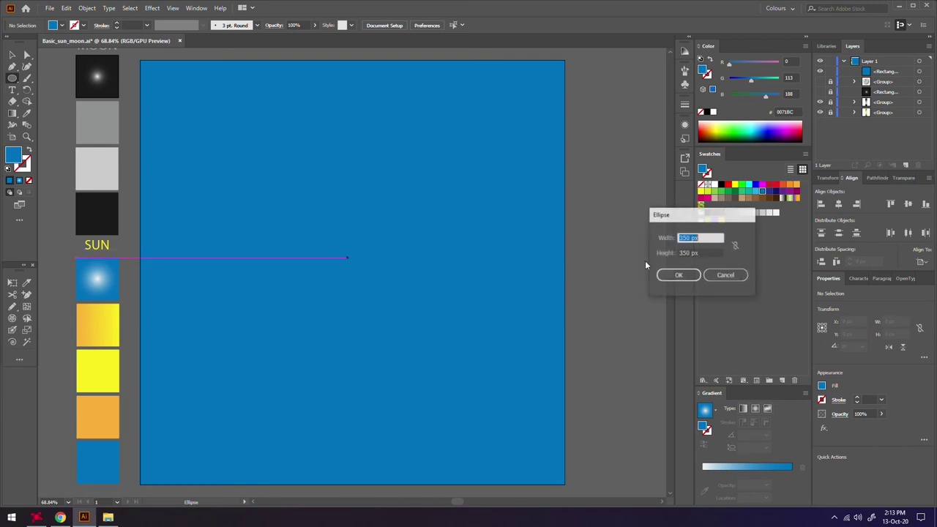
{"action": "left_click", "coordinate": [674, 274]}
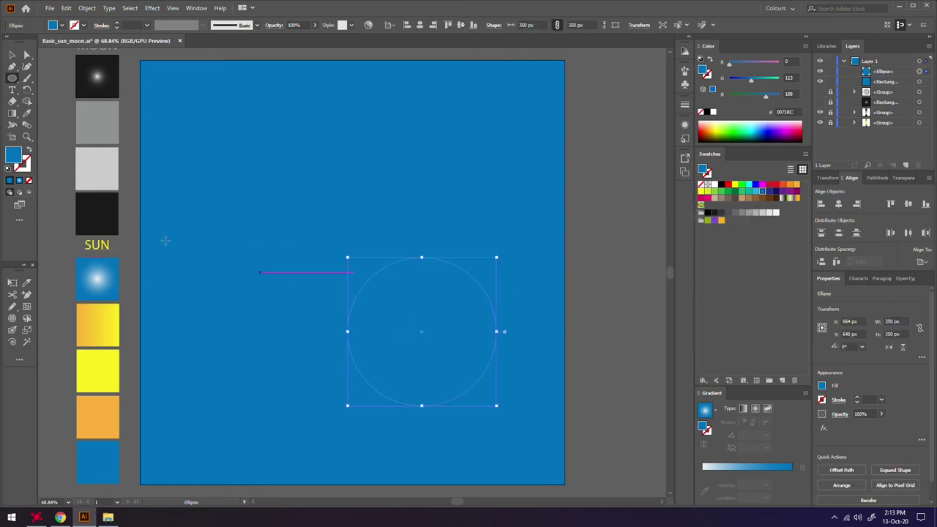
{"action": "left_click", "coordinate": [27, 113]}
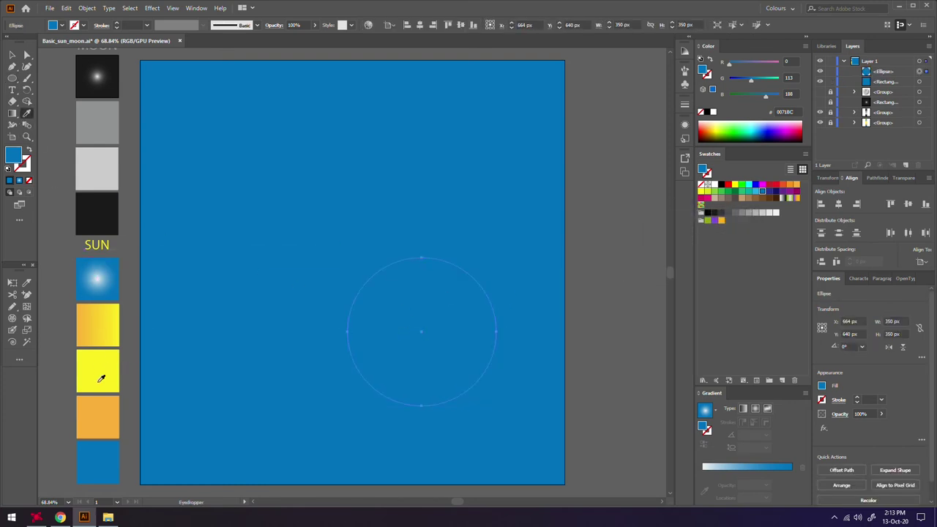
{"action": "left_click", "coordinate": [101, 316]}
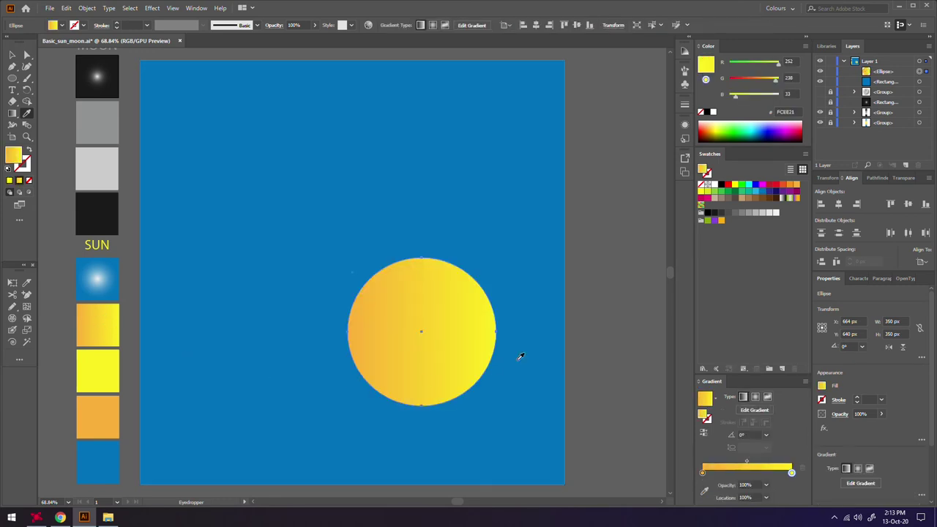
{"action": "left_click", "coordinate": [12, 79]}
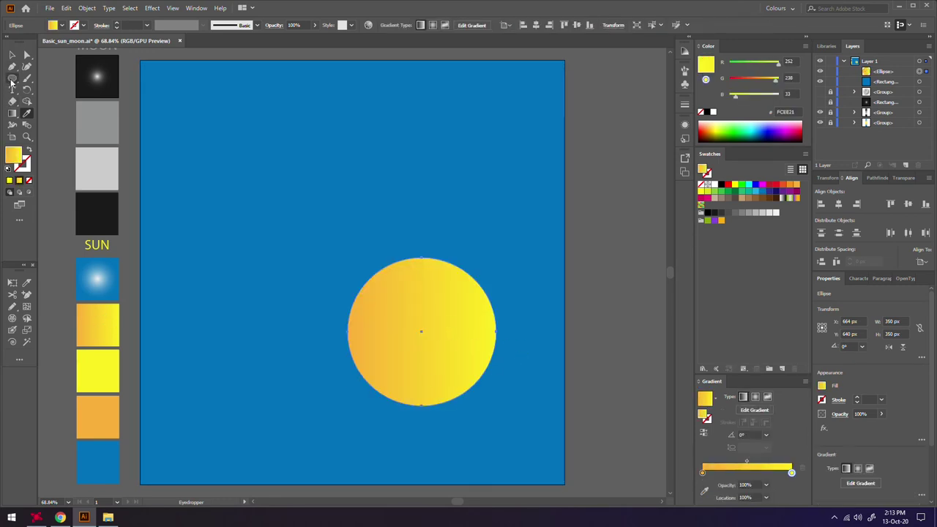
- Draw a second 350 × 350 px circle filled flat yellow FCEE21
{"action": "left_click", "coordinate": [261, 189]}
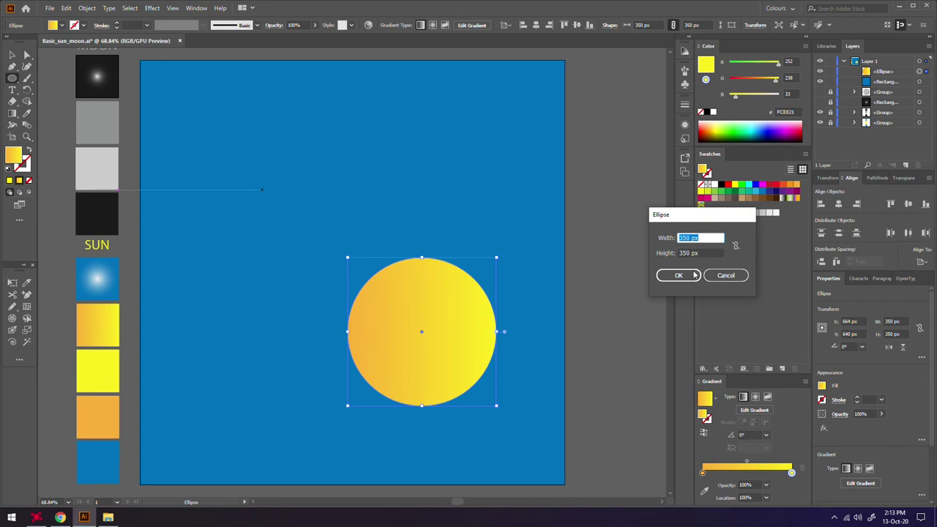
{"action": "left_click", "coordinate": [678, 275]}
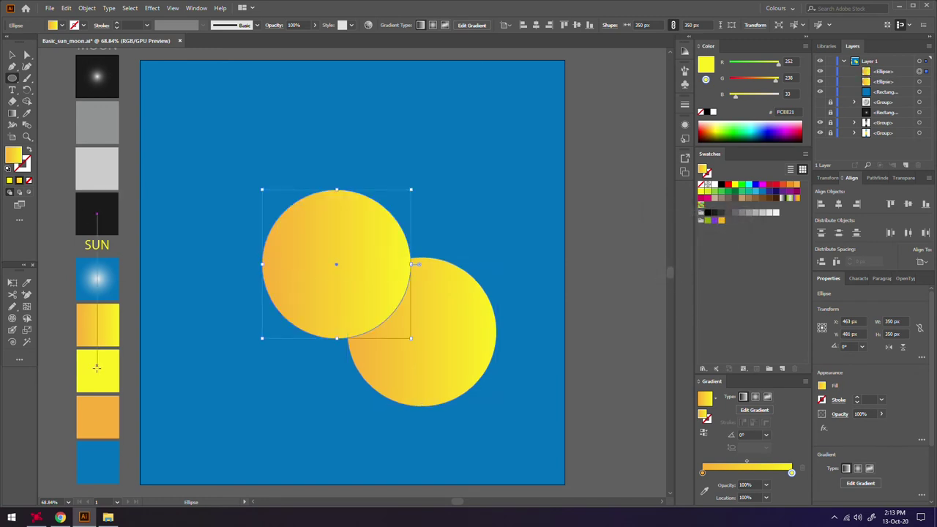
{"action": "left_click", "coordinate": [26, 114]}
{"action": "left_click", "coordinate": [102, 361]}
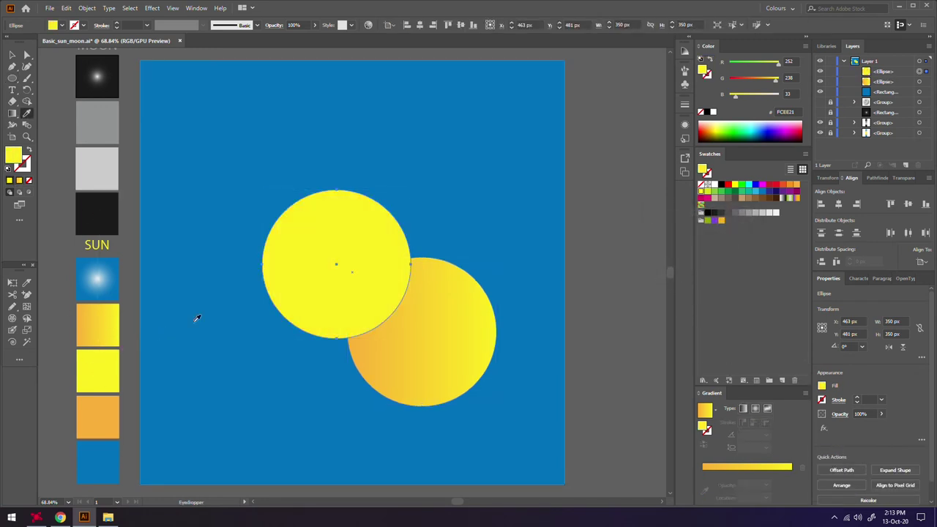
{"action": "key", "text": "v"}
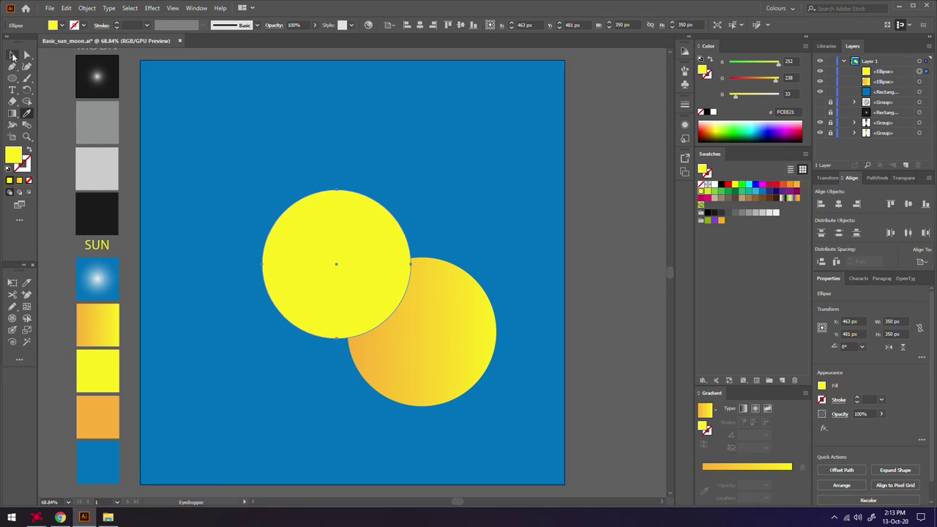
- Send the yellow circle backward behind the gradient circle
{"action": "right_click", "coordinate": [329, 261]}
{"action": "mouse_move", "coordinate": [356, 417]}
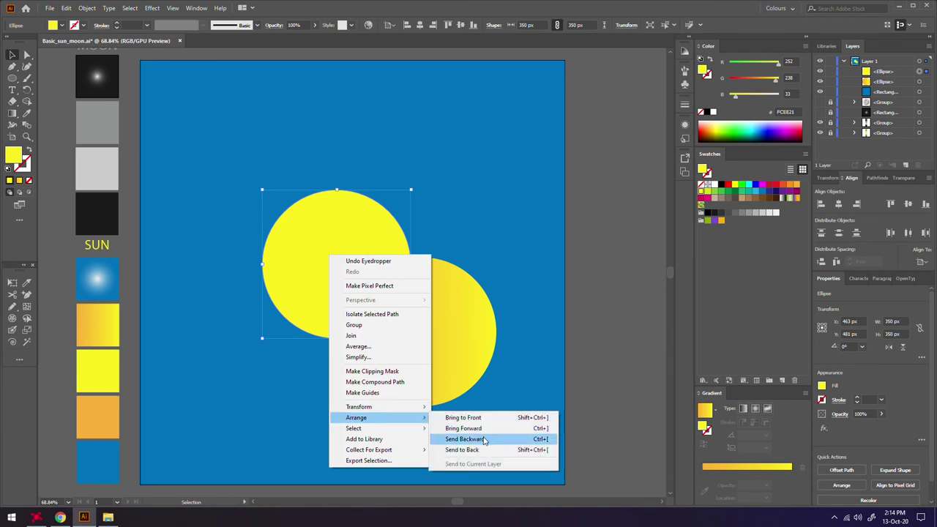
{"action": "left_click", "coordinate": [465, 438]}
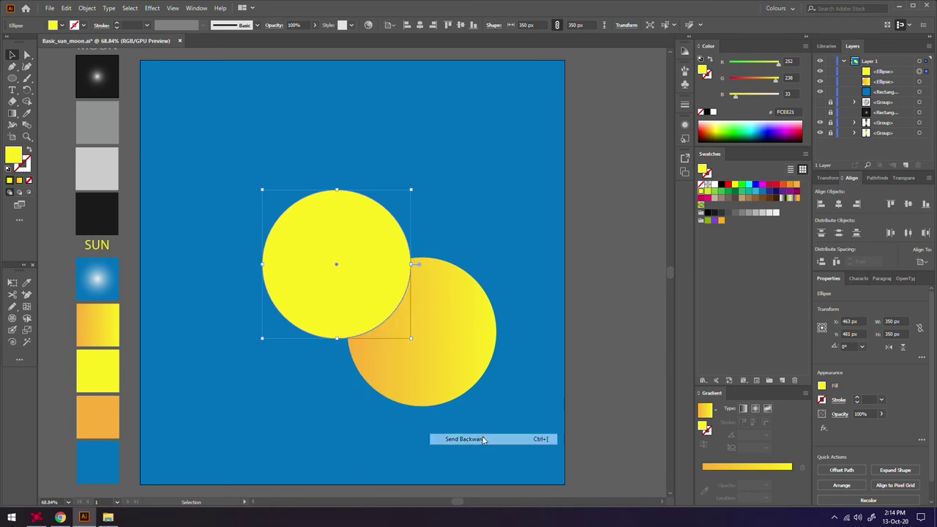
{"action": "left_click", "coordinate": [429, 339]}
{"action": "left_click", "coordinate": [341, 265], "text": "shift"}
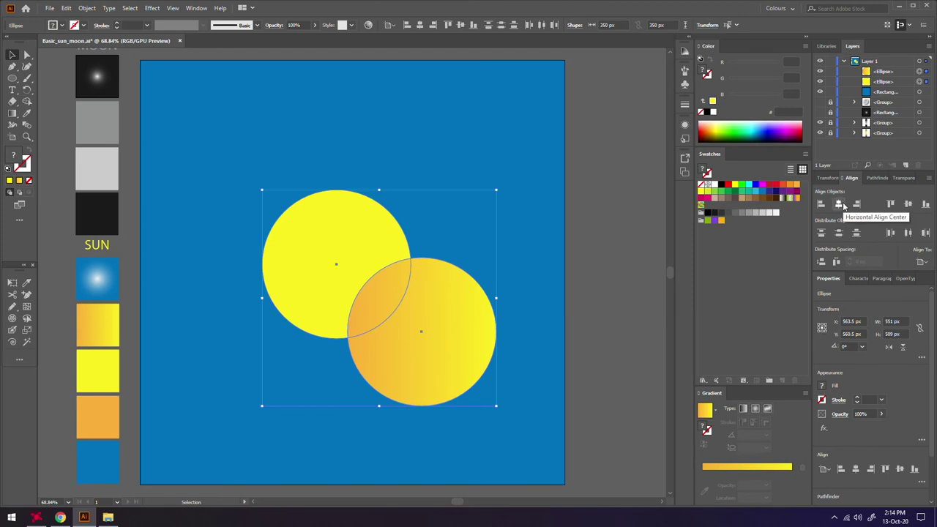
{"action": "left_click", "coordinate": [87, 285]}
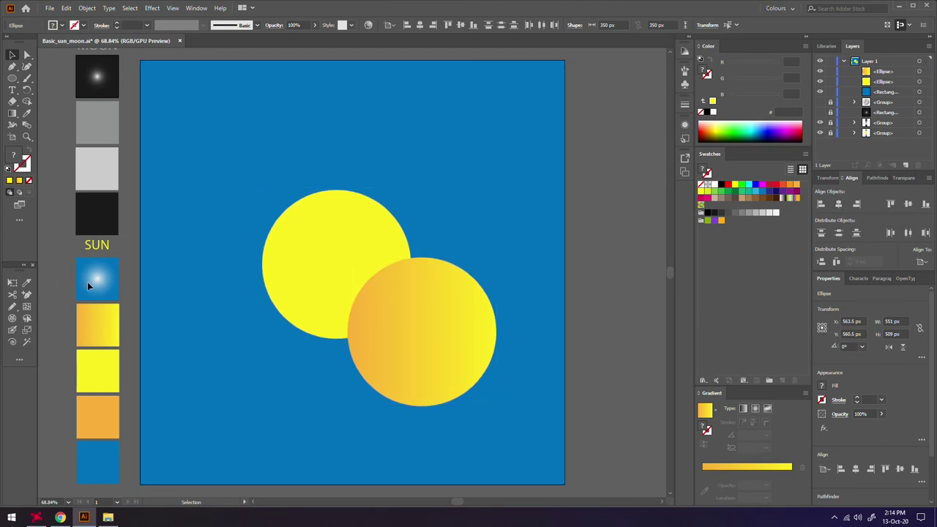
{"action": "left_click", "coordinate": [331, 232]}
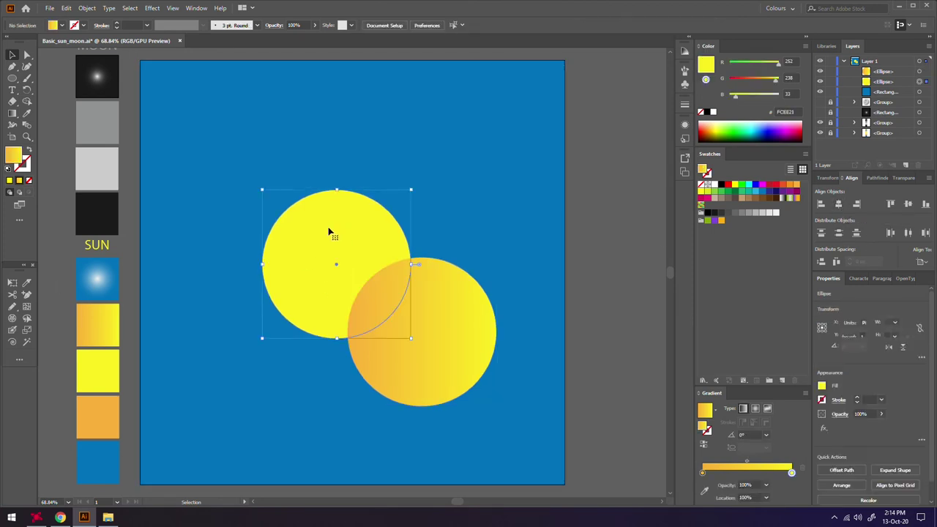
- Apply a smooth Zig Zag effect, 5 px size and 10 ridges per segment, to the yellow circle
{"action": "left_click", "coordinate": [152, 8]}
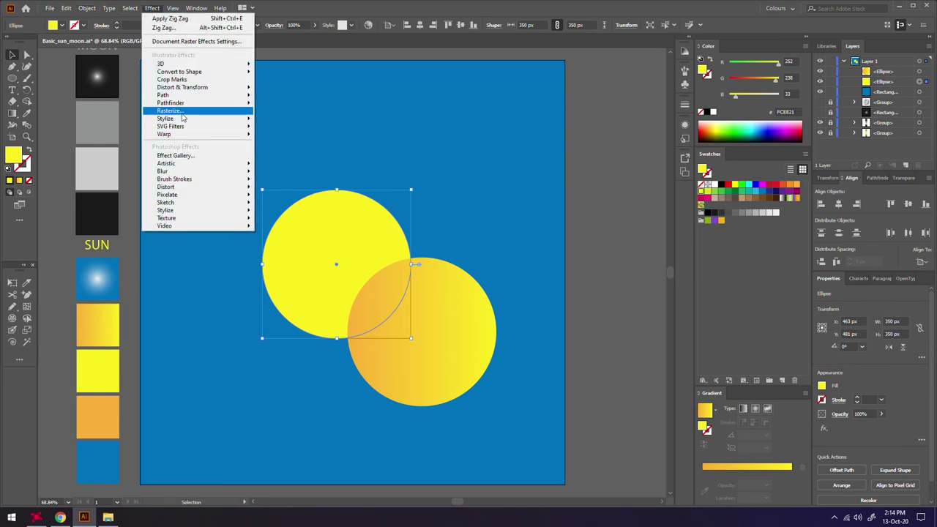
{"action": "mouse_move", "coordinate": [182, 88]}
{"action": "left_click", "coordinate": [278, 154]}
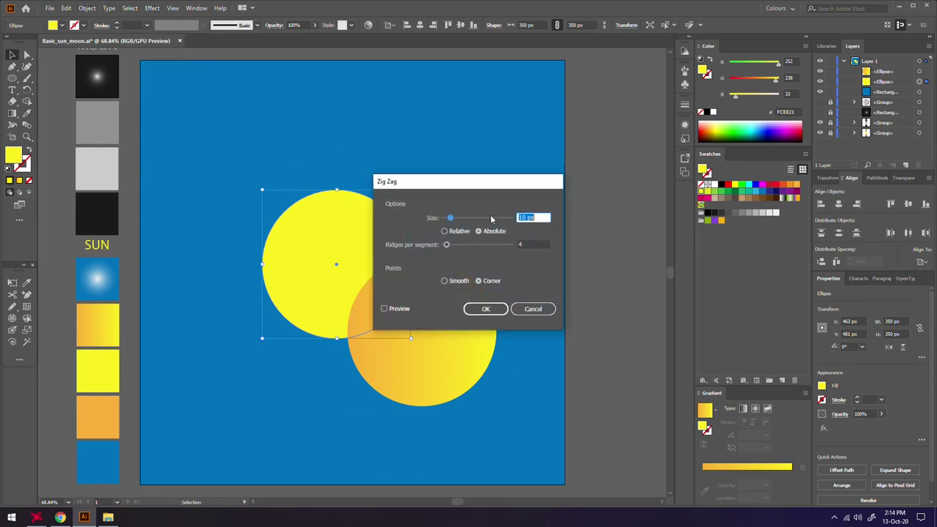
{"action": "left_click", "coordinate": [534, 244]}
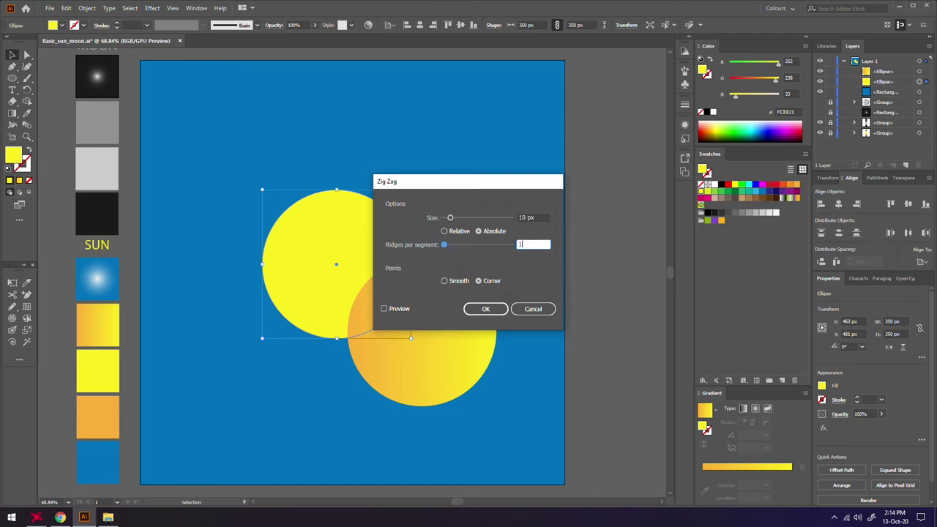
{"action": "left_click", "coordinate": [519, 218]}
{"action": "type", "text": "5"}
{"action": "left_click", "coordinate": [444, 280]}
{"action": "left_click", "coordinate": [385, 308]}
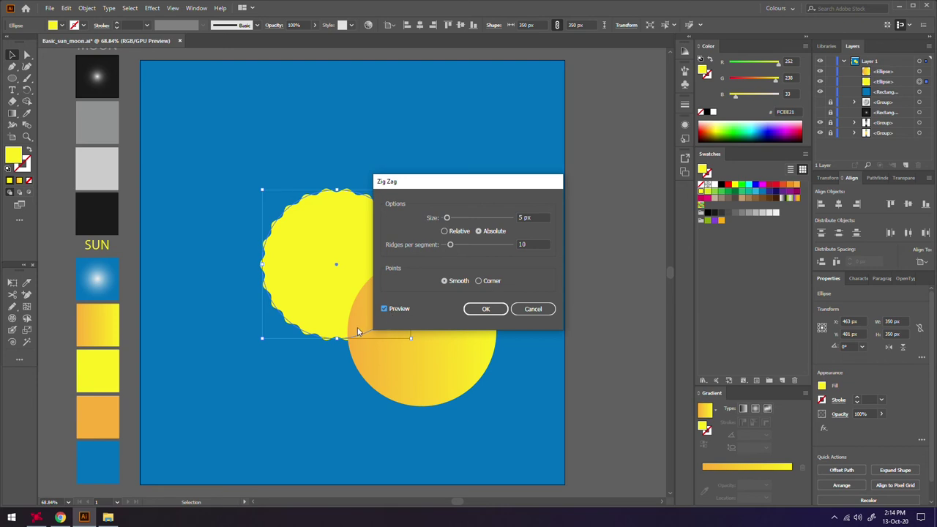
{"action": "left_click", "coordinate": [485, 308]}
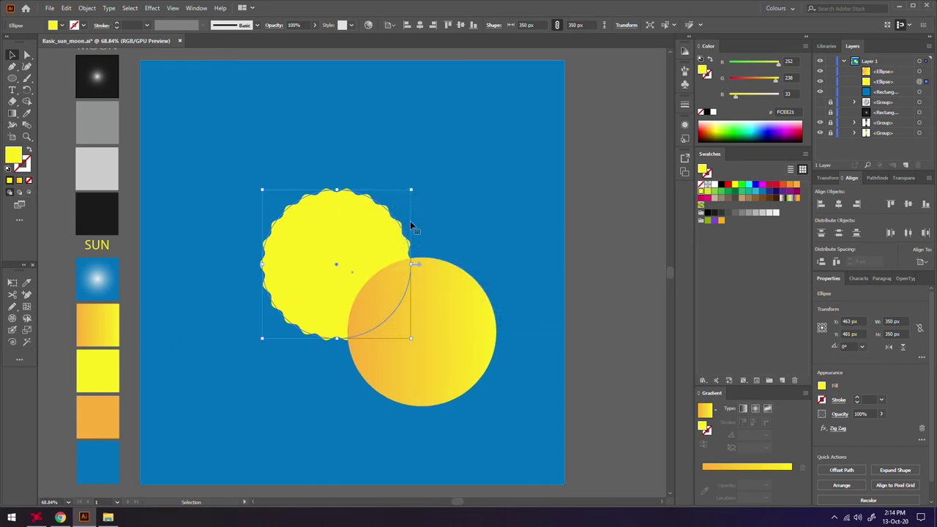
- Centre the gradient circle and zigzag sun on each other and scale the zigzag to 414 px
{"action": "left_click", "coordinate": [410, 315]}
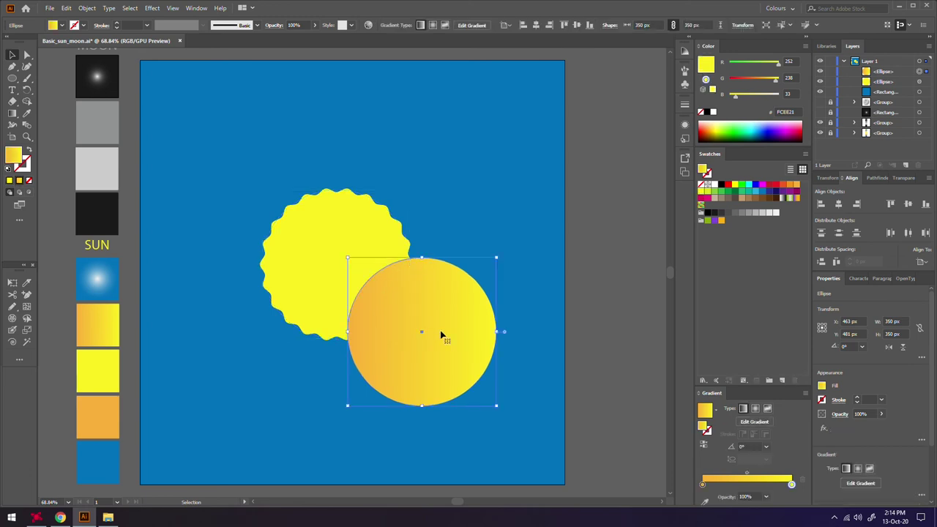
{"action": "left_click", "coordinate": [320, 249], "text": "shift"}
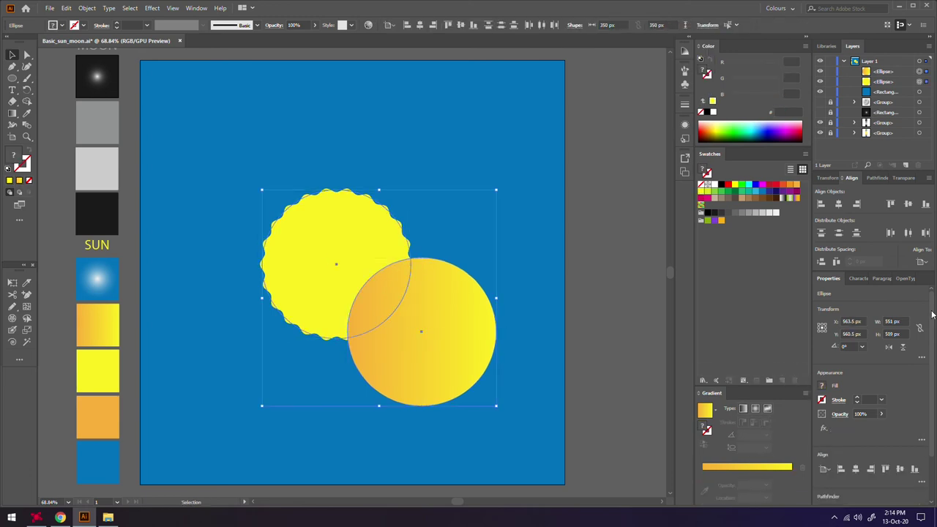
{"action": "left_click", "coordinate": [839, 204]}
{"action": "left_click", "coordinate": [906, 205]}
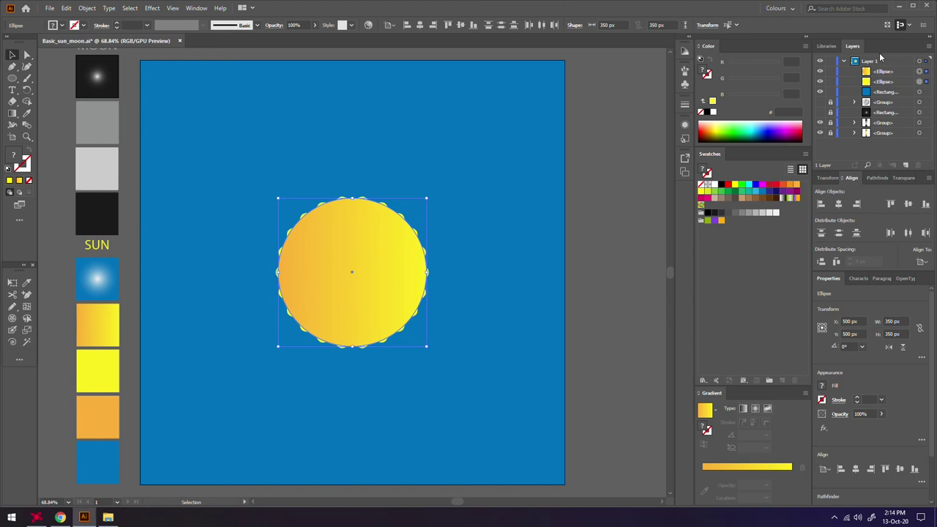
{"action": "left_click", "coordinate": [919, 81]}
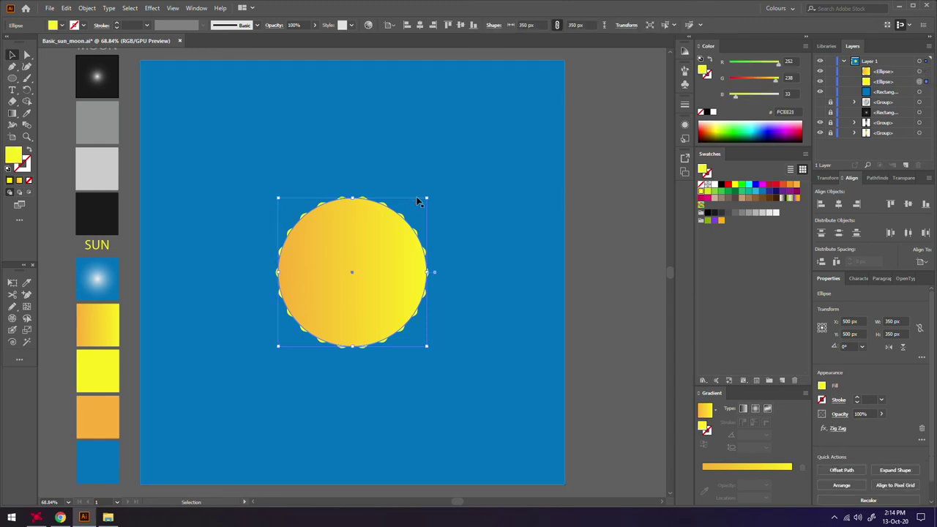
{"action": "left_click_drag", "start_coordinate": [427, 198], "coordinate": [441, 185]}
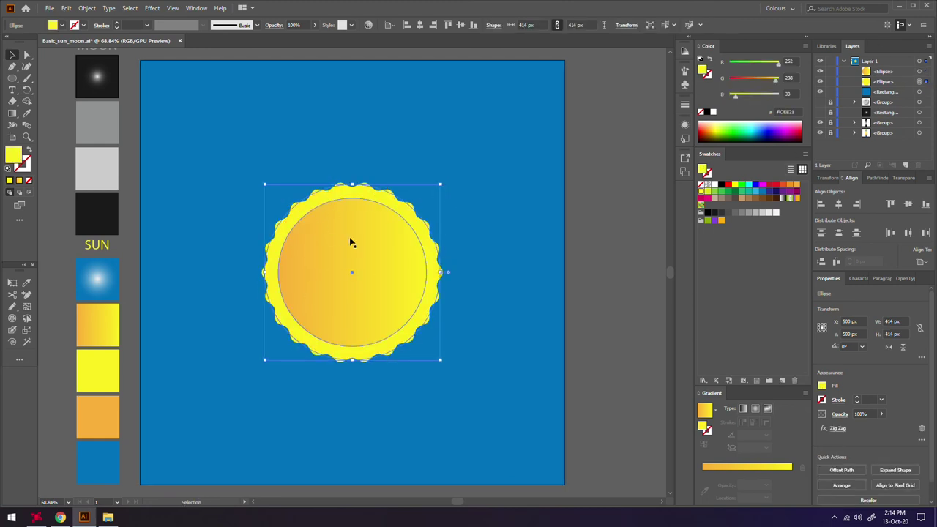
- Paste a copy of the zigzag sun behind it and enlarge it to 488 px
{"action": "left_click", "coordinate": [67, 9]}
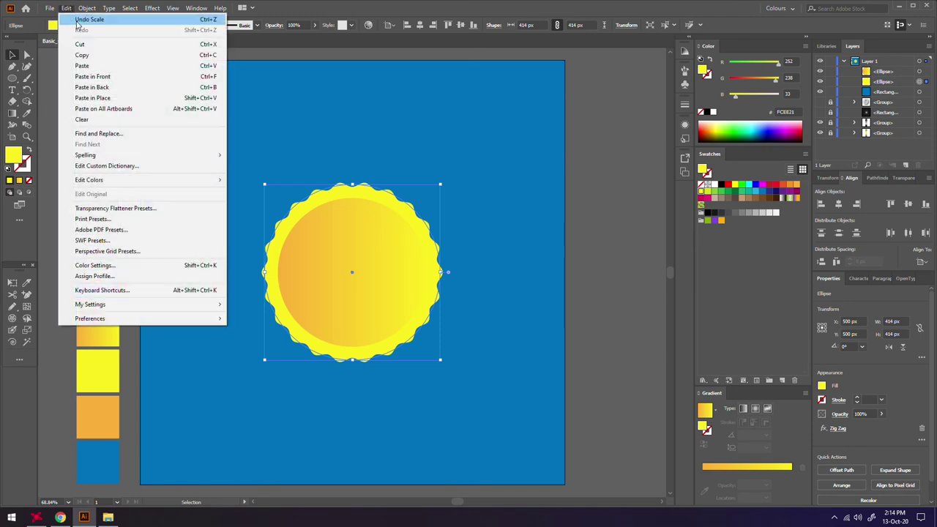
{"action": "left_click", "coordinate": [88, 56]}
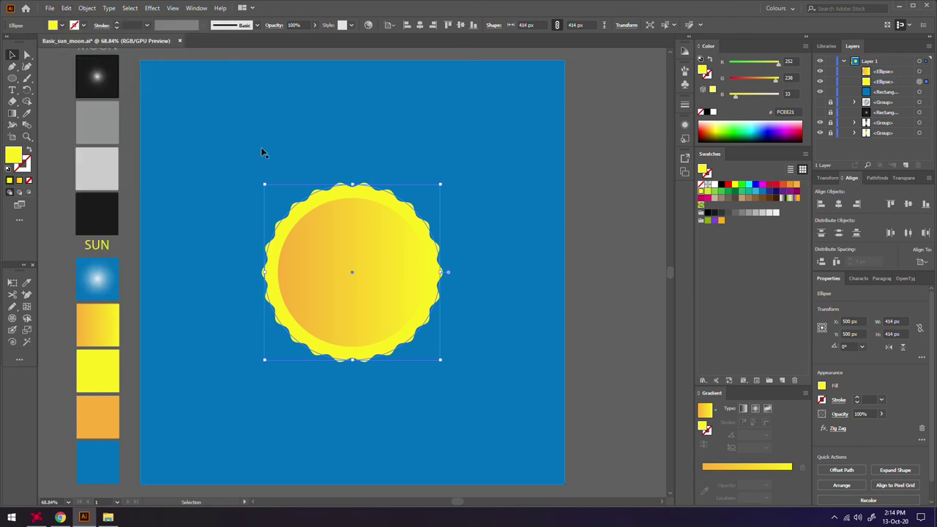
{"action": "left_click", "coordinate": [67, 9]}
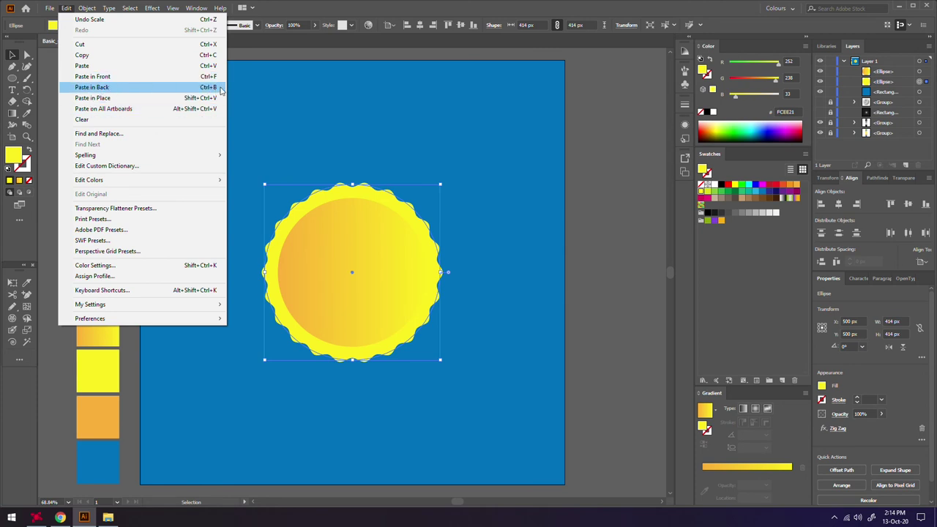
{"action": "left_click", "coordinate": [167, 87]}
{"action": "left_click_drag", "start_coordinate": [440, 184], "coordinate": [456, 169]}
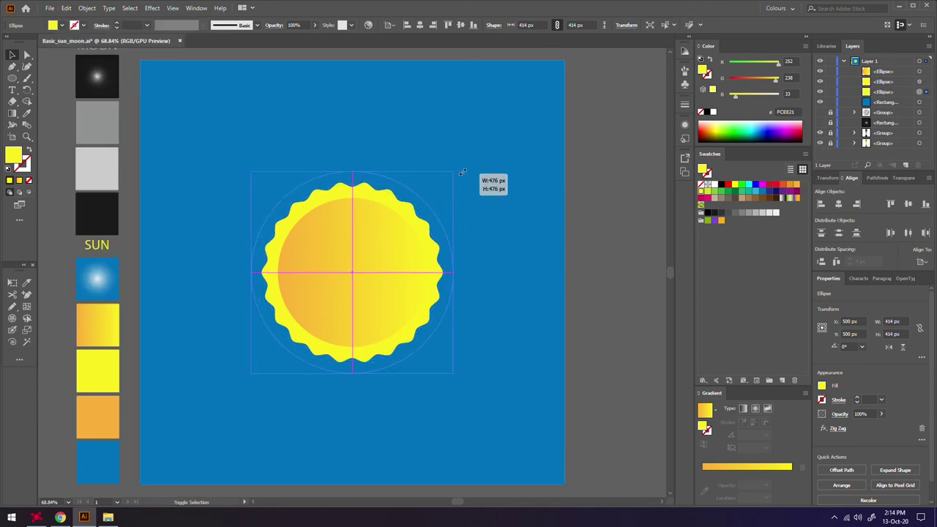
- Paste another zigzag copy behind and enlarge it to 588 px
{"action": "left_click", "coordinate": [66, 9]}
{"action": "key", "text": "Escape"}
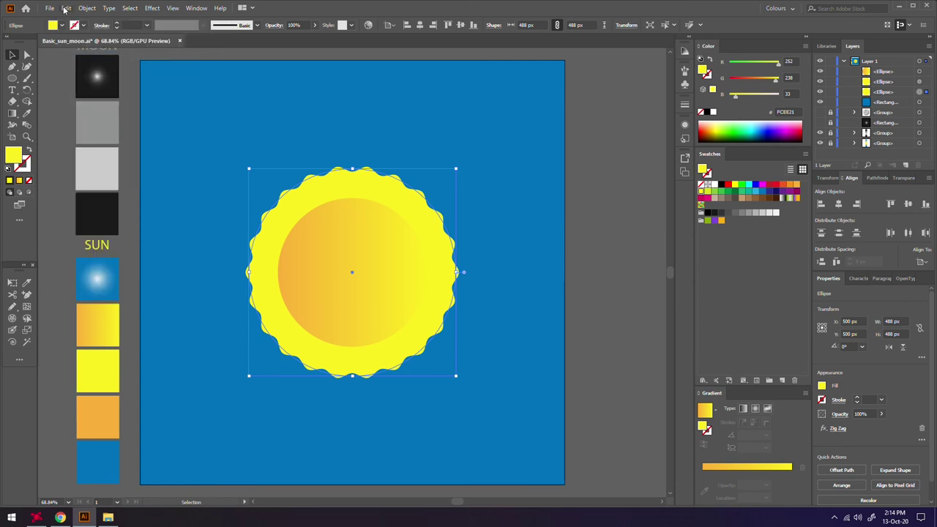
{"action": "left_click", "coordinate": [66, 8]}
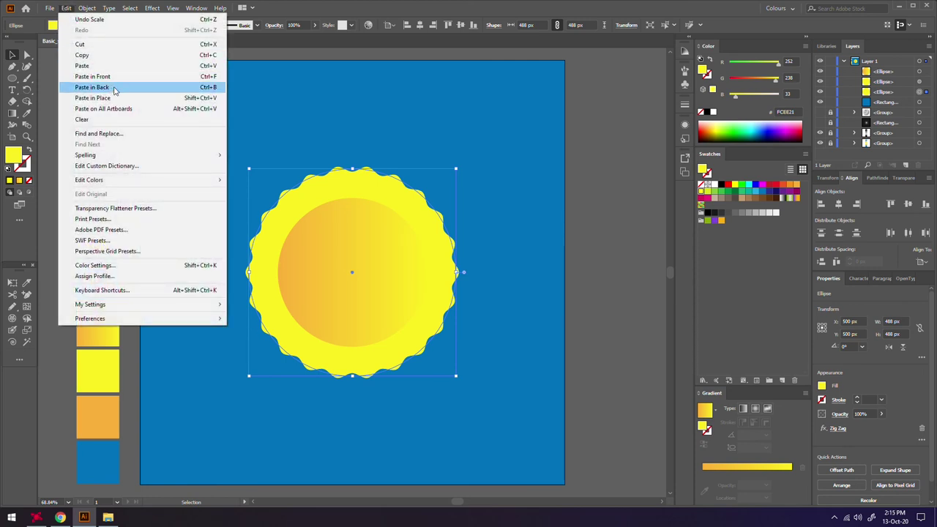
{"action": "left_click", "coordinate": [138, 88]}
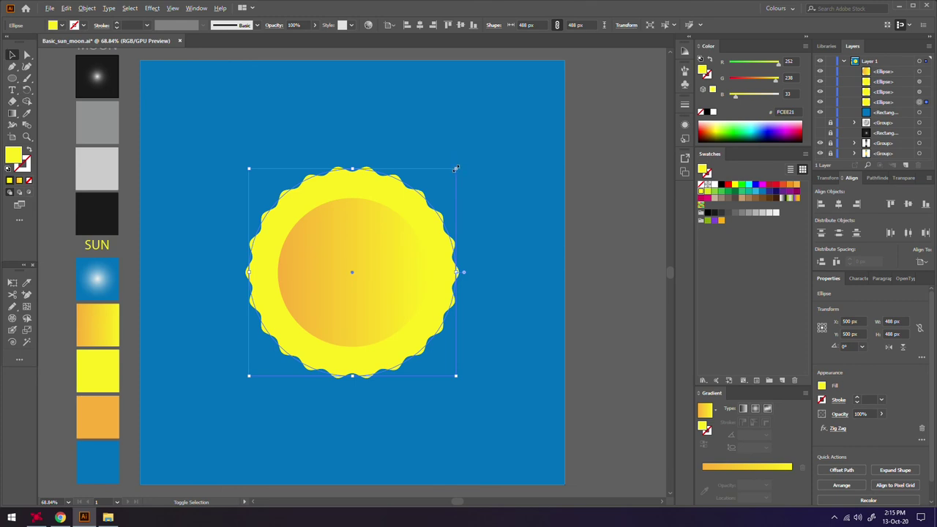
{"action": "left_click_drag", "start_coordinate": [455, 169], "coordinate": [477, 148]}
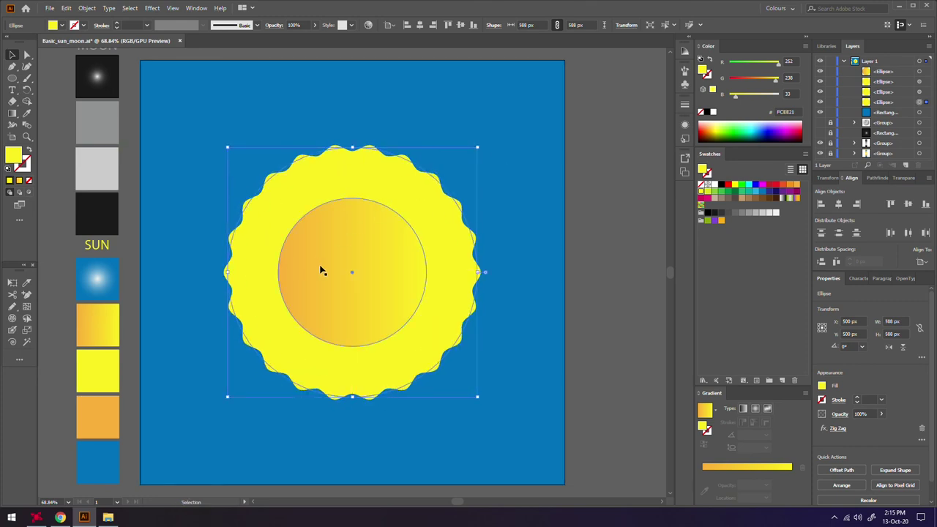
{"action": "left_click", "coordinate": [424, 236]}
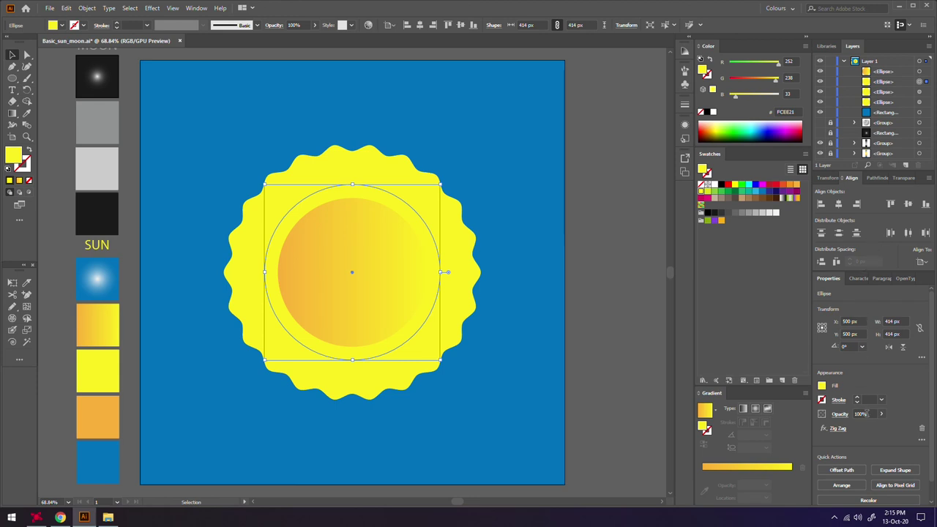
- Lower the inner and middle zigzag rings to 5% and 10% opacity
{"action": "left_click", "coordinate": [861, 414]}
{"action": "type", "text": "50"}
{"action": "key", "text": "Escape"}
{"action": "left_click_drag", "start_coordinate": [432, 233], "coordinate": [443, 227]}
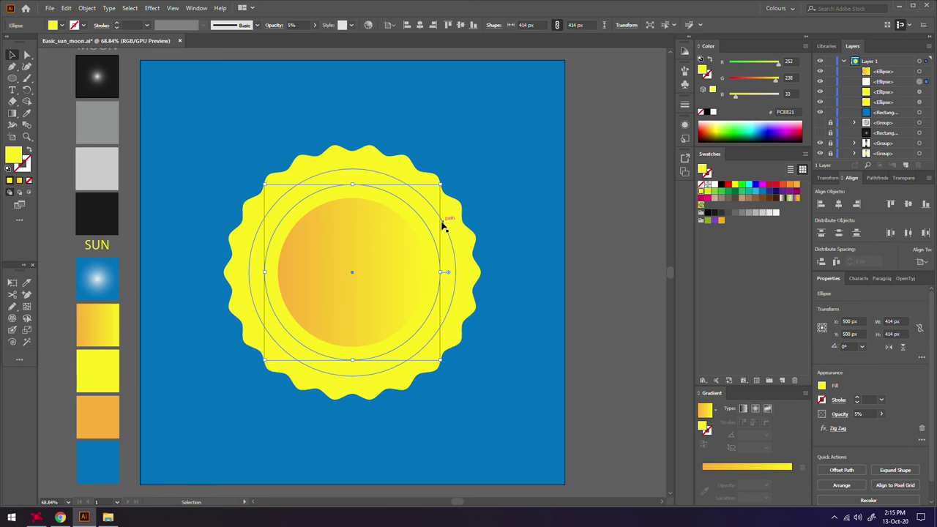
{"action": "left_click", "coordinate": [864, 414]}
{"action": "type", "text": "10"}
{"action": "key", "text": "Escape"}
- Set the outer 588 px zigzag ring to 15% opacity and clear the selection
{"action": "left_click_drag", "start_coordinate": [457, 271], "coordinate": [483, 264]}
{"action": "left_click", "coordinate": [863, 415]}
{"action": "type", "text": "15"}
{"action": "key", "text": "Return"}
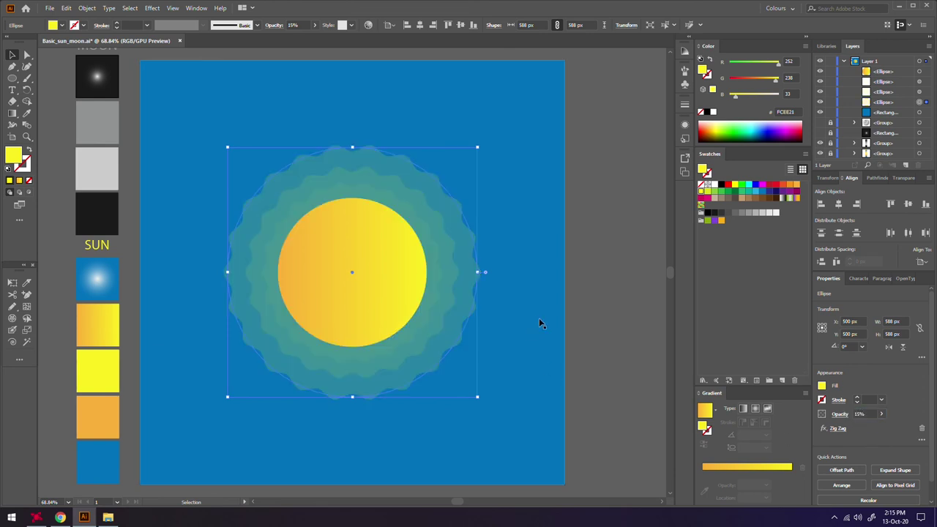
{"action": "left_click", "coordinate": [543, 321]}
{"action": "left_click", "coordinate": [637, 330]}
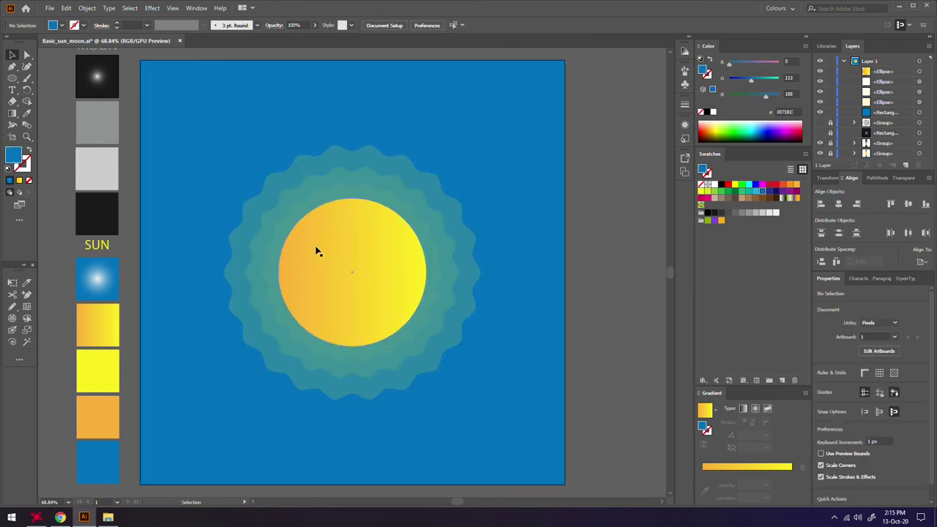
{"action": "left_click", "coordinate": [370, 289]}
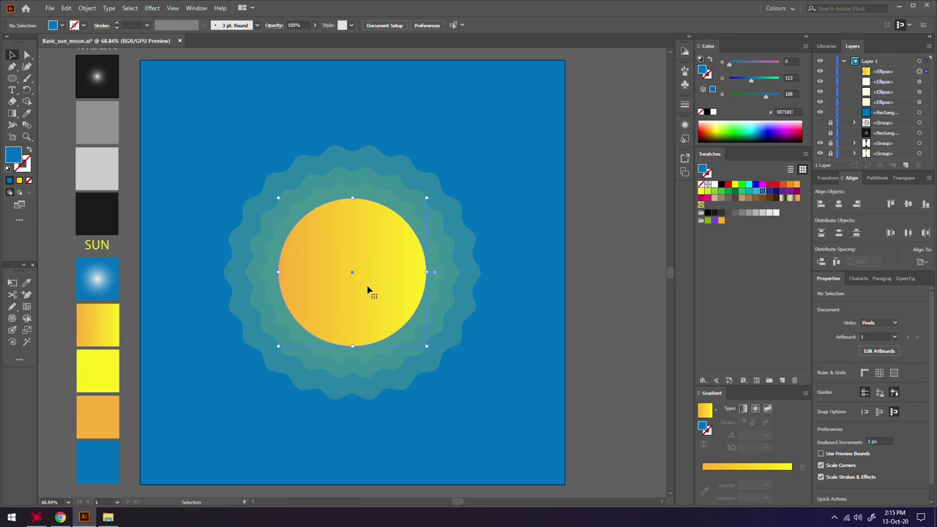
- Redirect the sun's gradient vertically at 90°, yellow at top fading to orange at bottom
{"action": "left_click", "coordinate": [12, 114]}
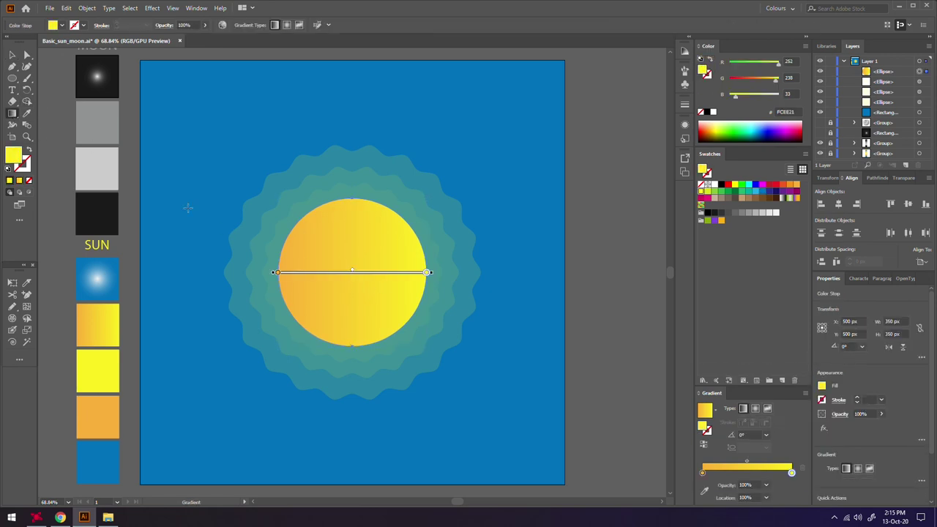
{"action": "left_click_drag", "start_coordinate": [353, 261], "coordinate": [351, 190]}
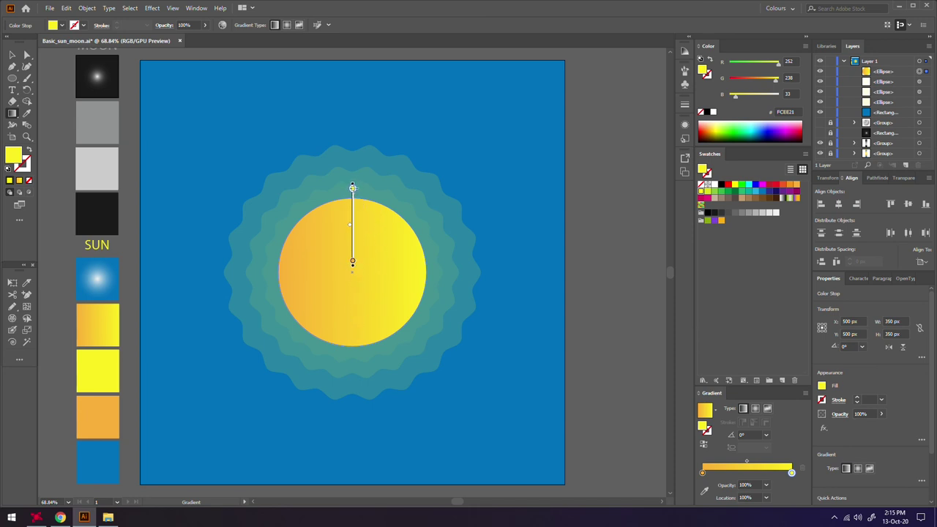
{"action": "left_click_drag", "start_coordinate": [351, 189], "coordinate": [352, 188]}
{"action": "left_click_drag", "start_coordinate": [352, 268], "coordinate": [352, 349]}
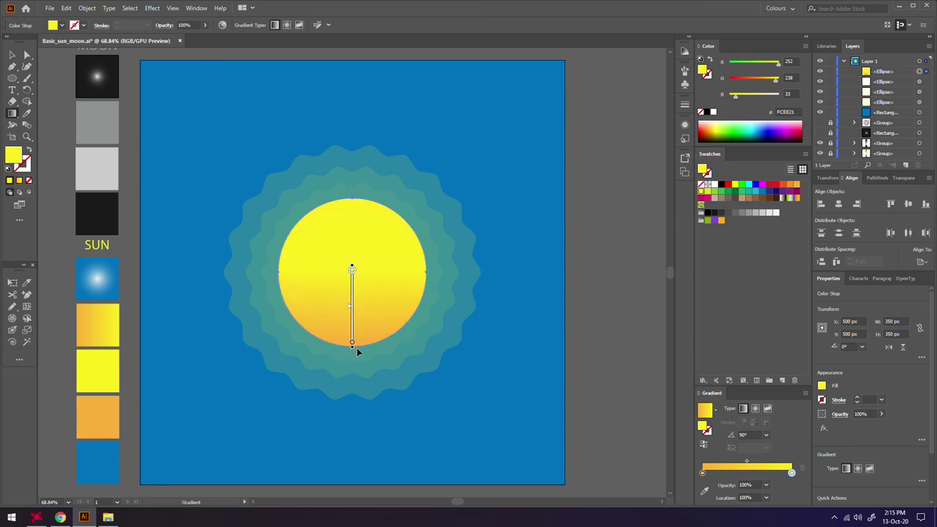
{"action": "key", "text": "v"}
{"action": "left_click", "coordinate": [176, 205]}
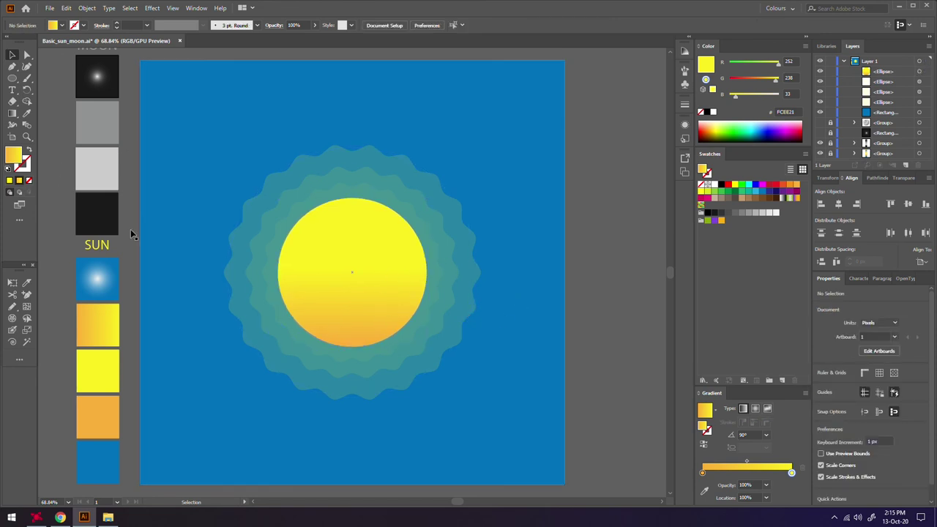
- Eyedrop the radial blue sample gradient onto the background rectangle, then deselect it
{"action": "left_click", "coordinate": [232, 89]}
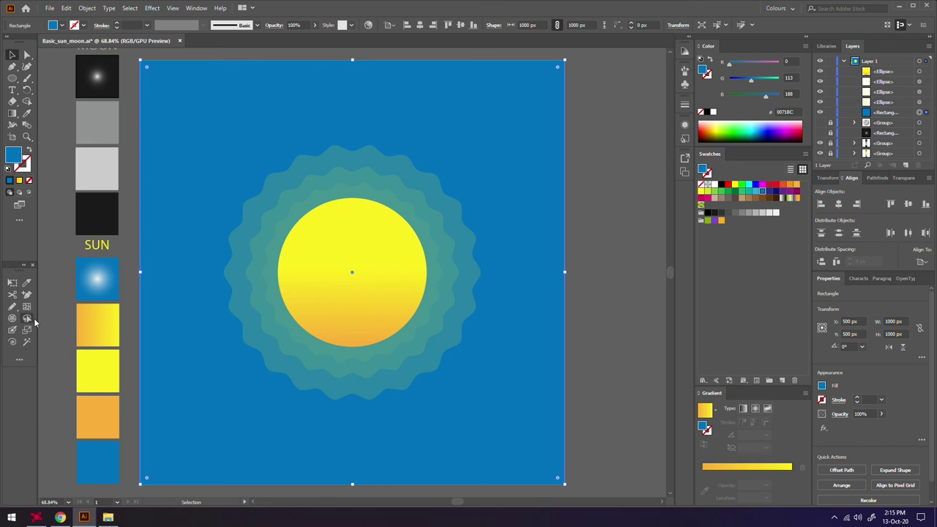
{"action": "left_click", "coordinate": [26, 113]}
{"action": "left_click", "coordinate": [107, 284]}
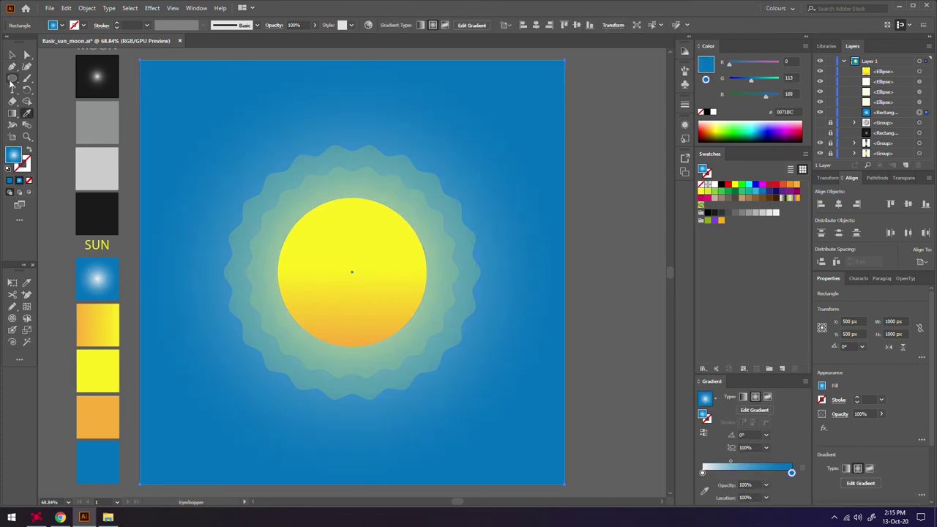
{"action": "left_click", "coordinate": [12, 55]}
{"action": "left_click", "coordinate": [611, 249]}
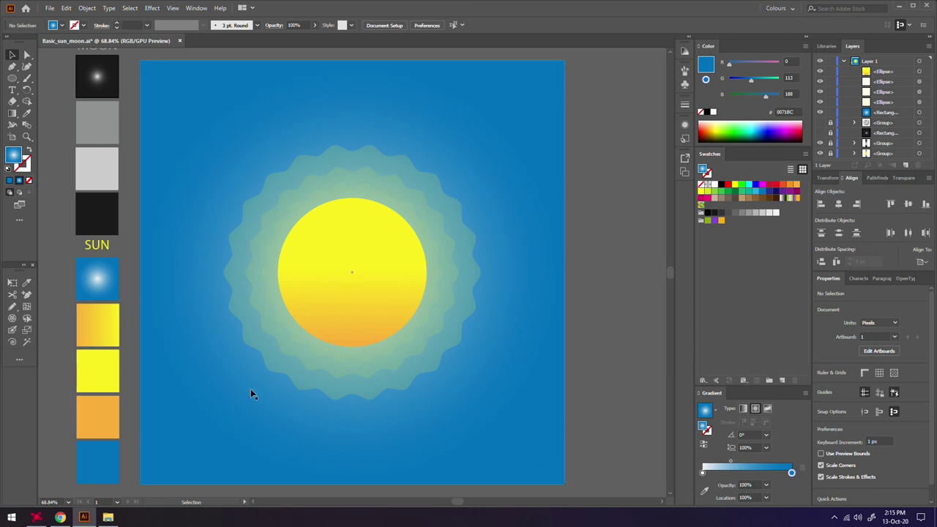